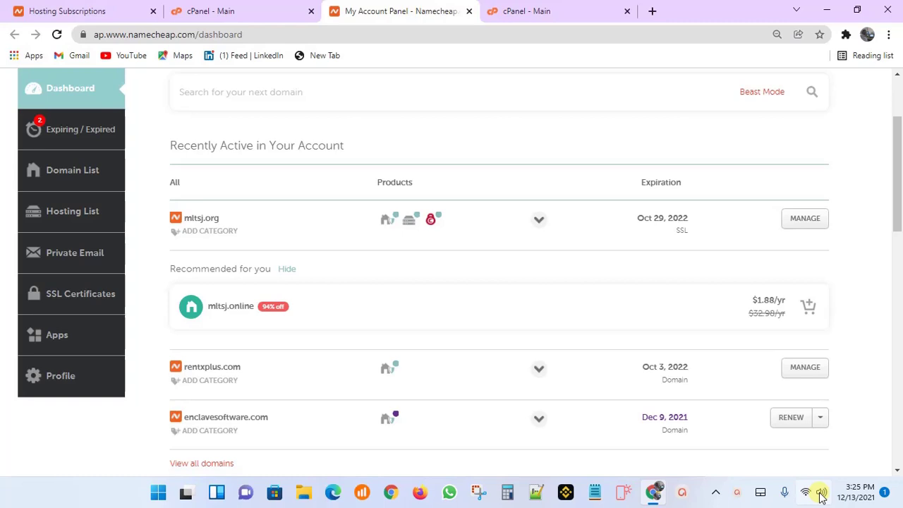
- Raise the screen brightness from Windows quick settings
left_click(821, 494)
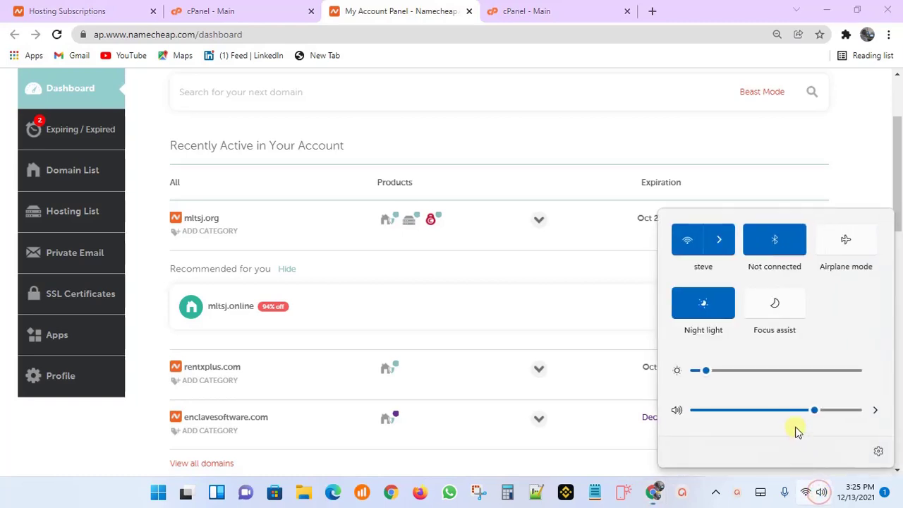
left_click(756, 371)
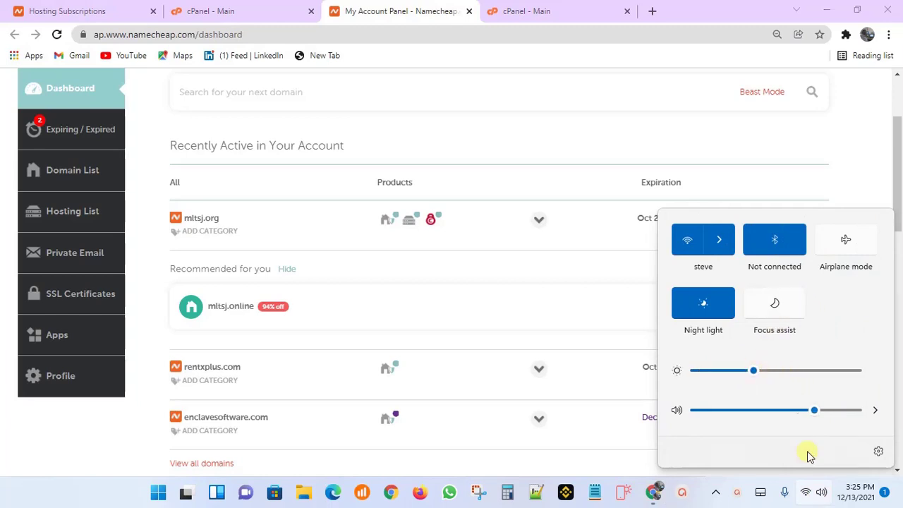
left_click(821, 496)
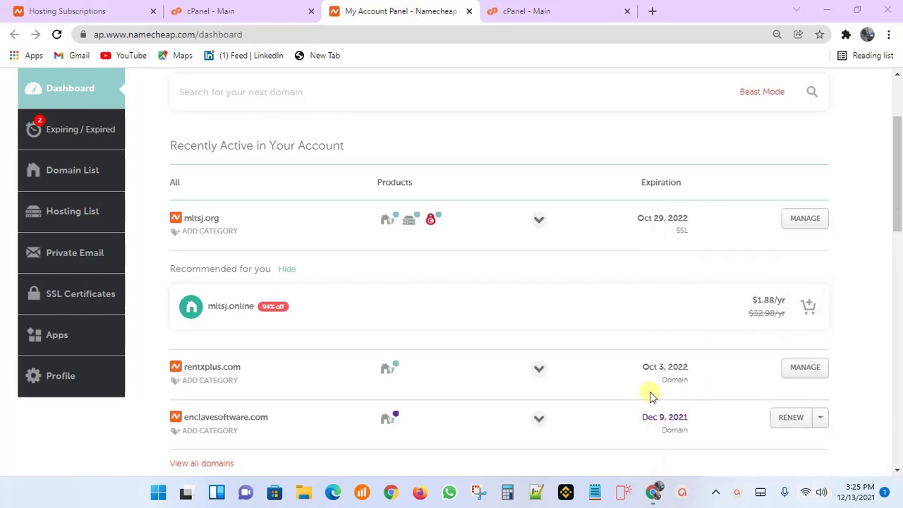
- Go to Namecheap's Hosting List showing the mltsj.org Stellar subscription
scroll(449, 292, "up", 2)
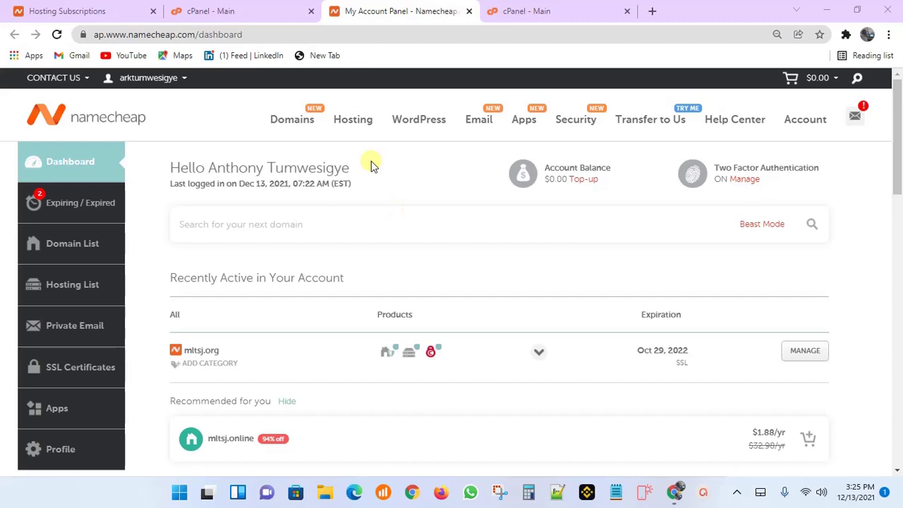
scroll(381, 224, "down", 2)
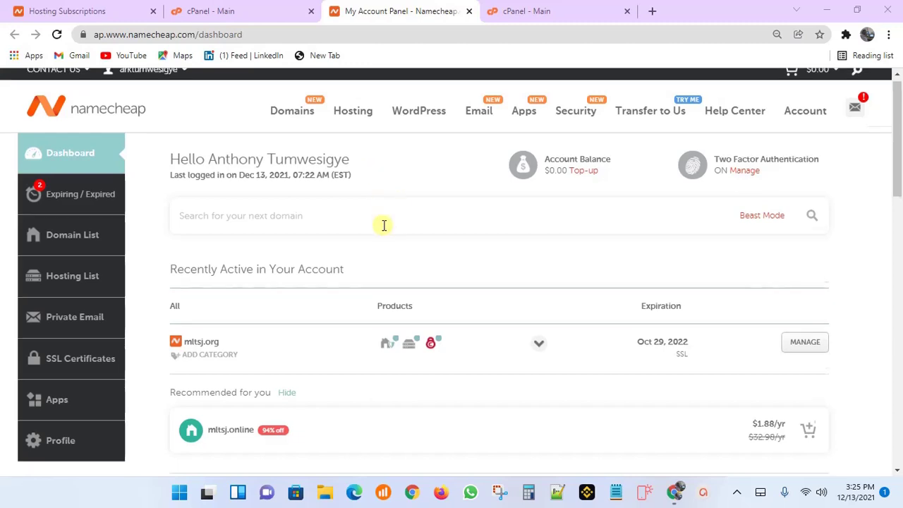
scroll(382, 222, "up", 2)
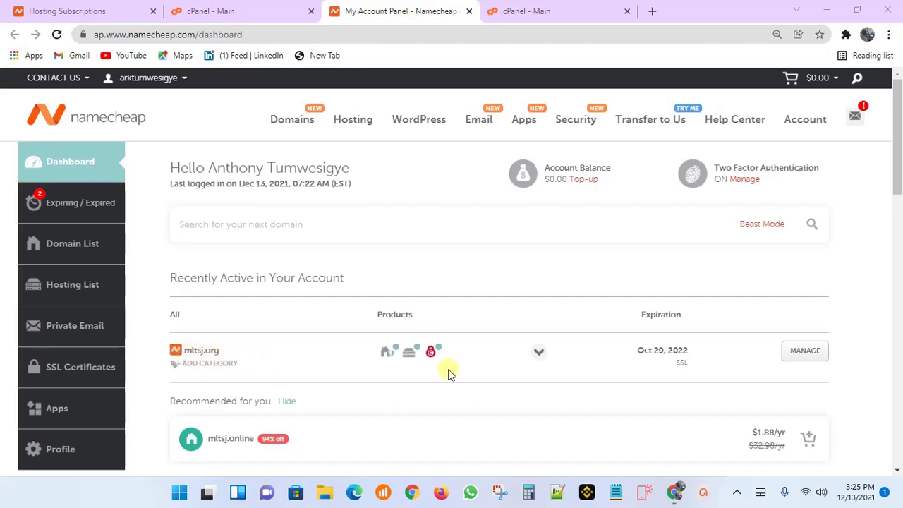
mouse_move(393, 358)
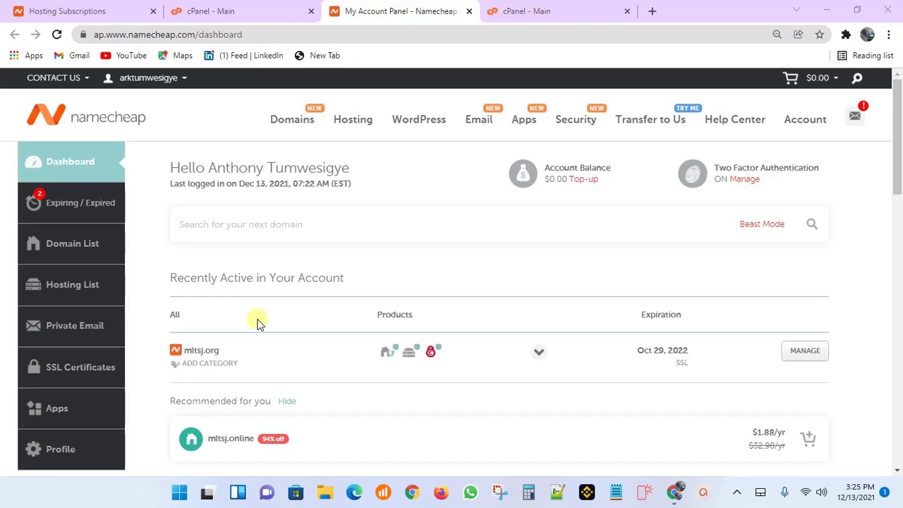
left_click(76, 295)
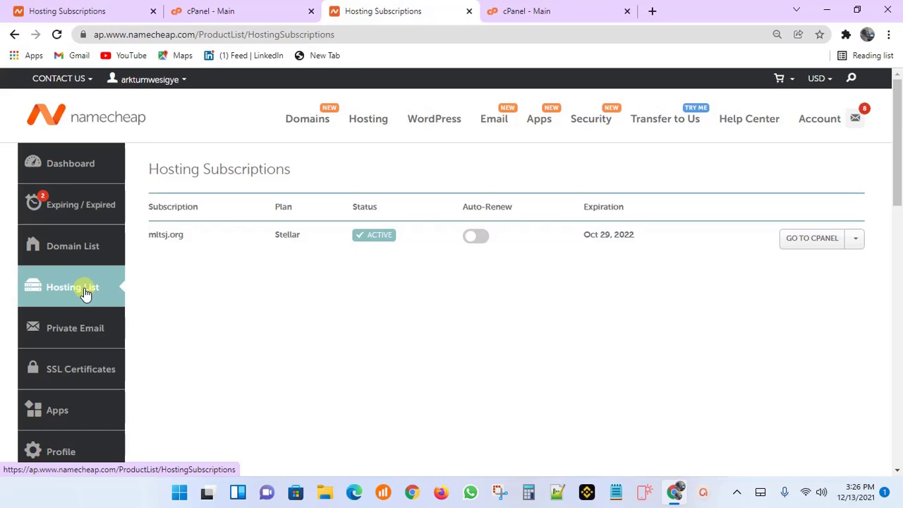
- Launch cPanel for the mltsj.org Stellar hosting subscription
left_click(820, 245)
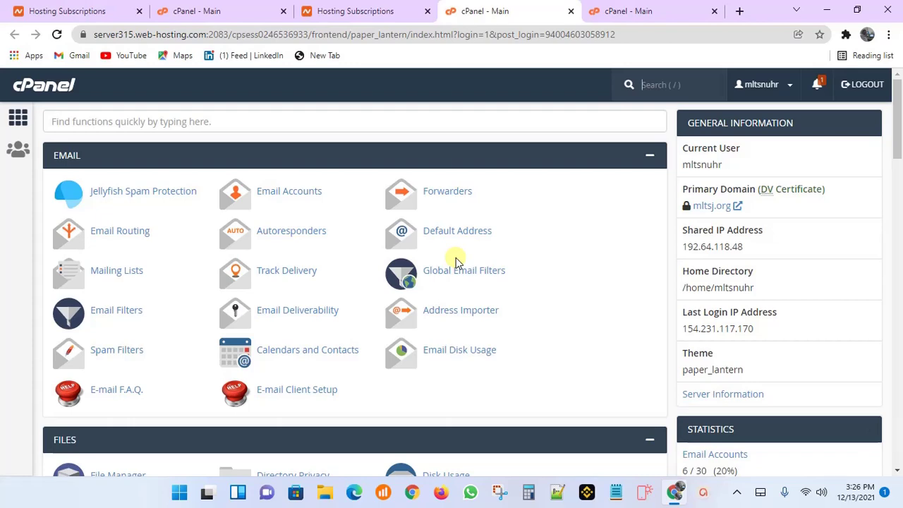
- Open File Manager from cPanel's Files section to view public_html
scroll(353, 275, "down", 3)
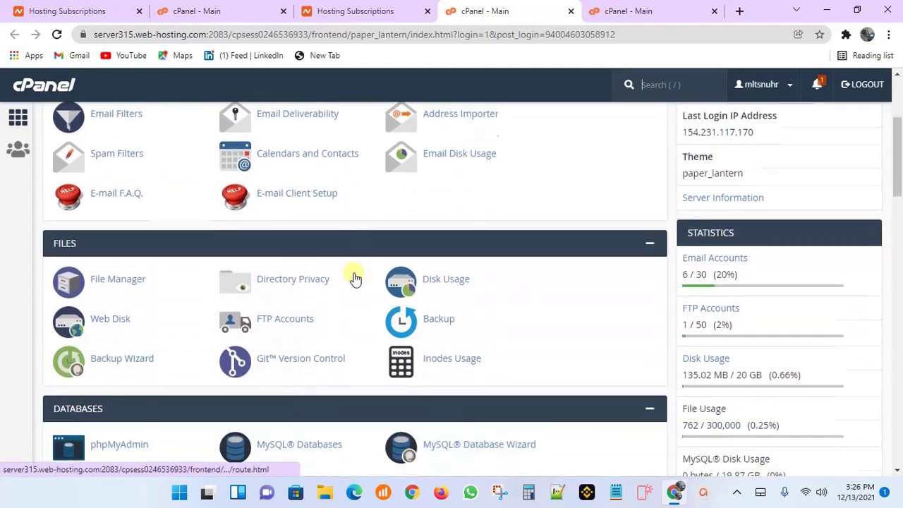
scroll(355, 277, "down", 1)
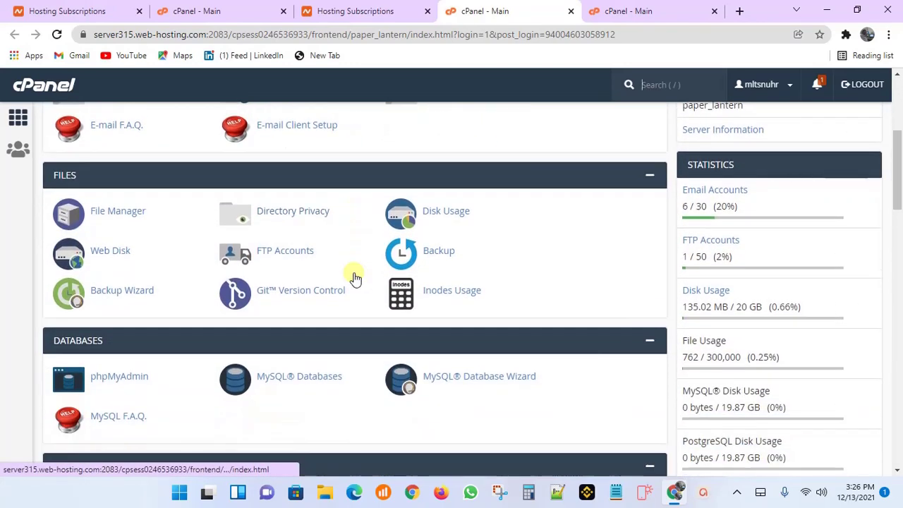
scroll(355, 278, "up", 3)
scroll(355, 277, "up", 1)
scroll(352, 274, "down", 4)
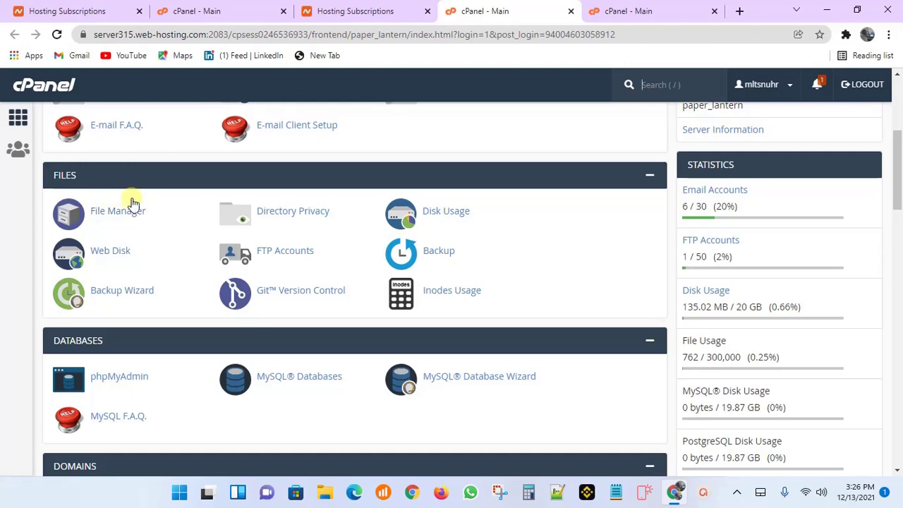
left_click(124, 218)
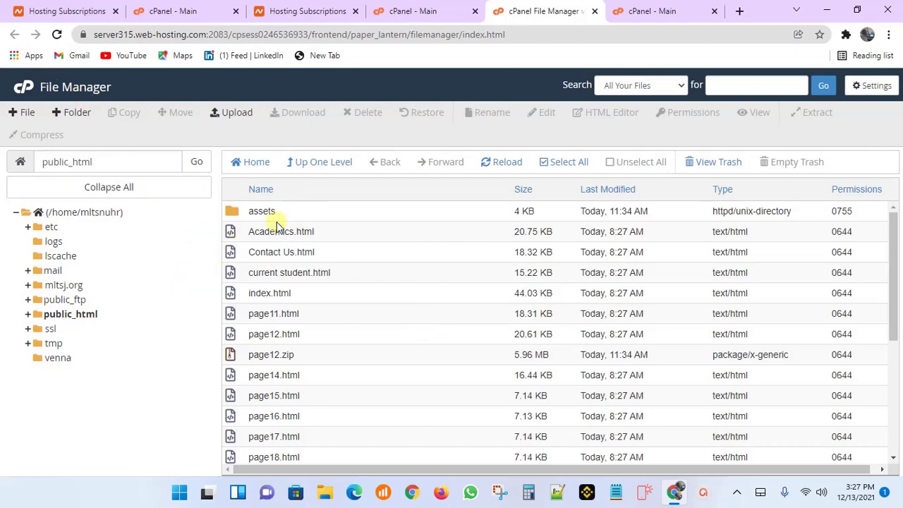
- Select assets, Academics.html, Contact Us.html, index.html and page11 through page18 files
scroll(292, 279, "down", 3)
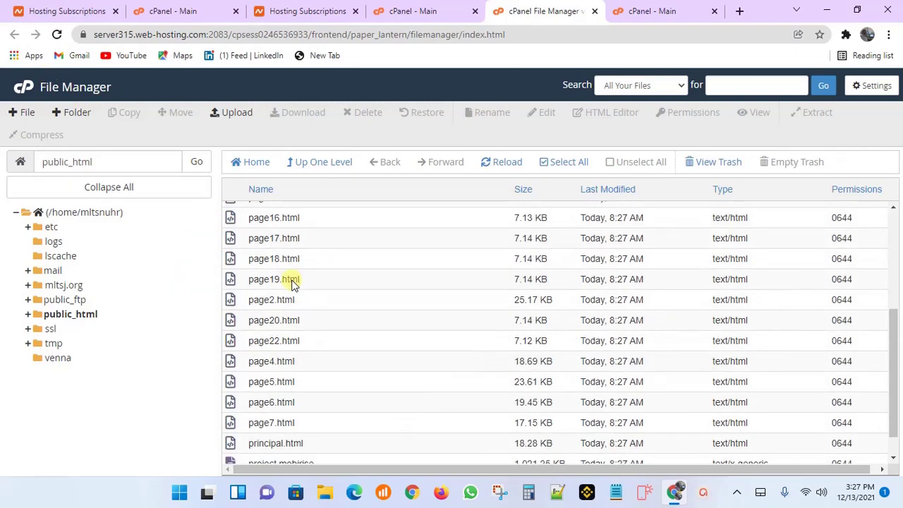
scroll(293, 278, "up", 3)
scroll(293, 280, "down", 1)
scroll(293, 281, "down", 3)
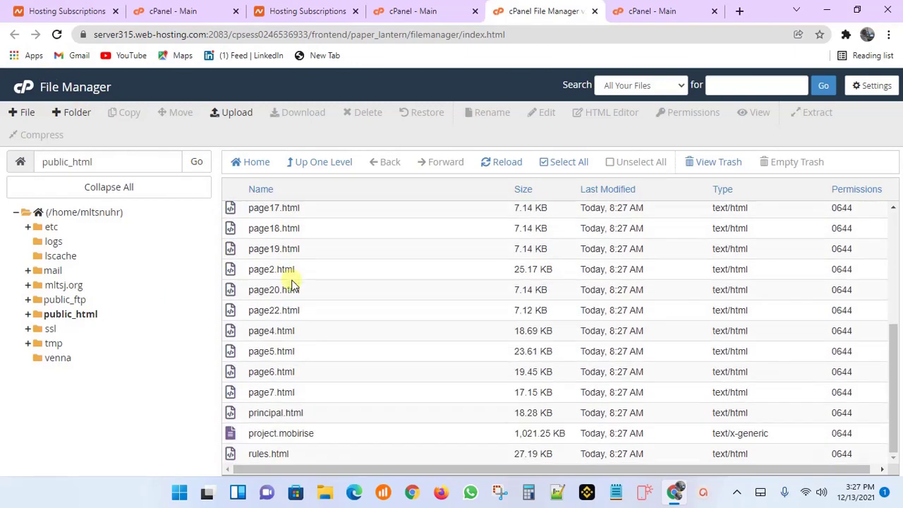
scroll(293, 283, "up", 5)
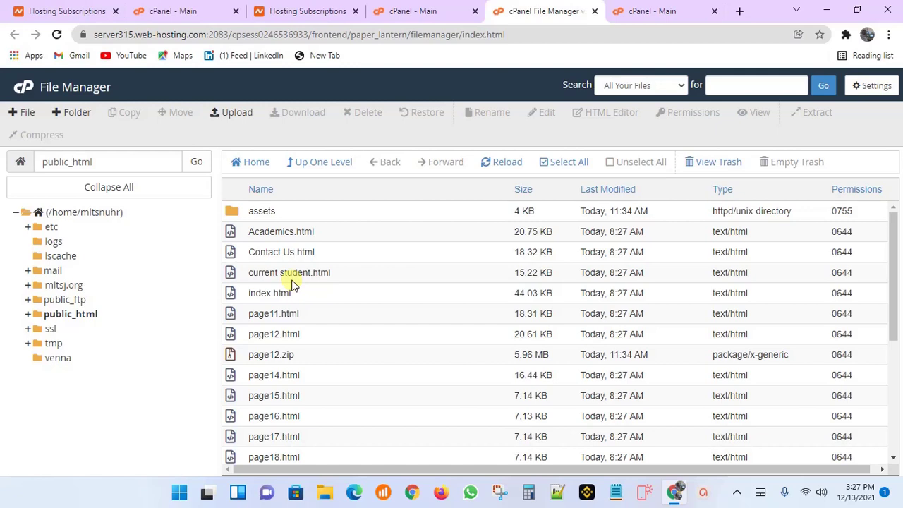
left_click(292, 252)
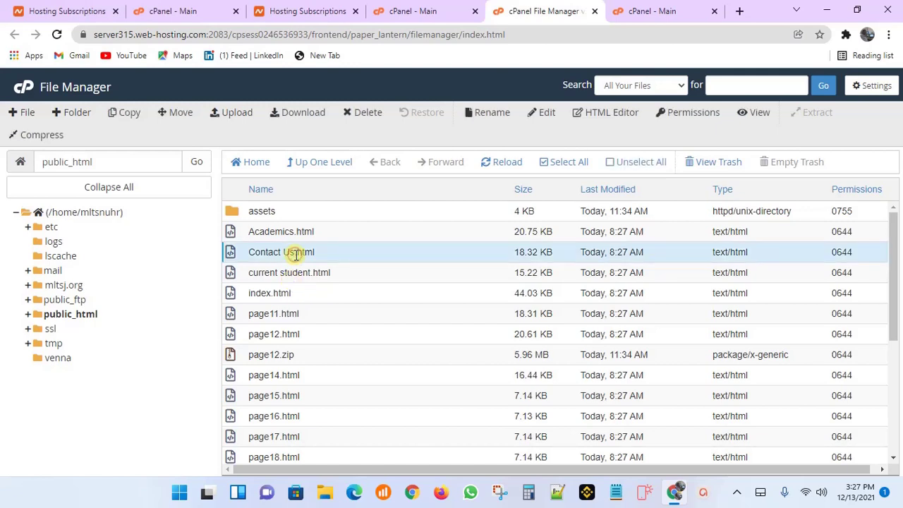
left_click(288, 272, "ctrl")
left_click(264, 230, "ctrl")
left_click(262, 209, "ctrl")
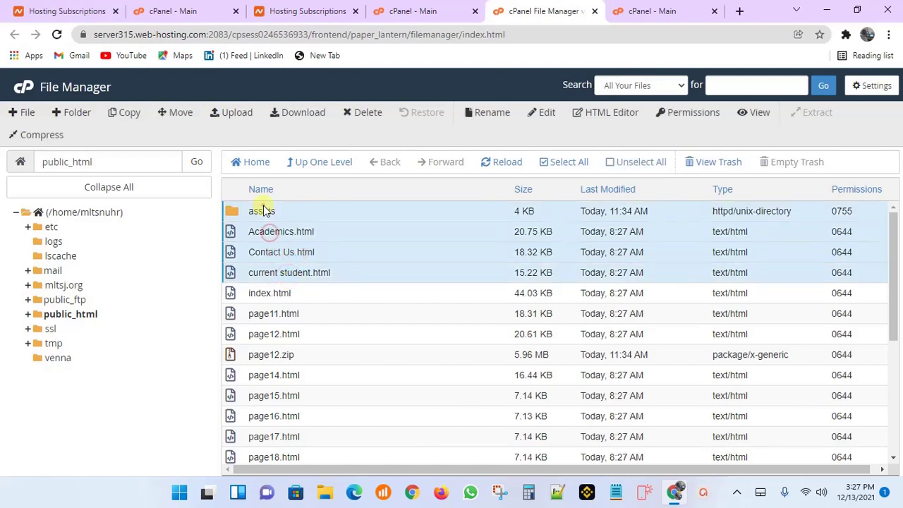
left_click(282, 292, "ctrl")
left_click(286, 313, "ctrl")
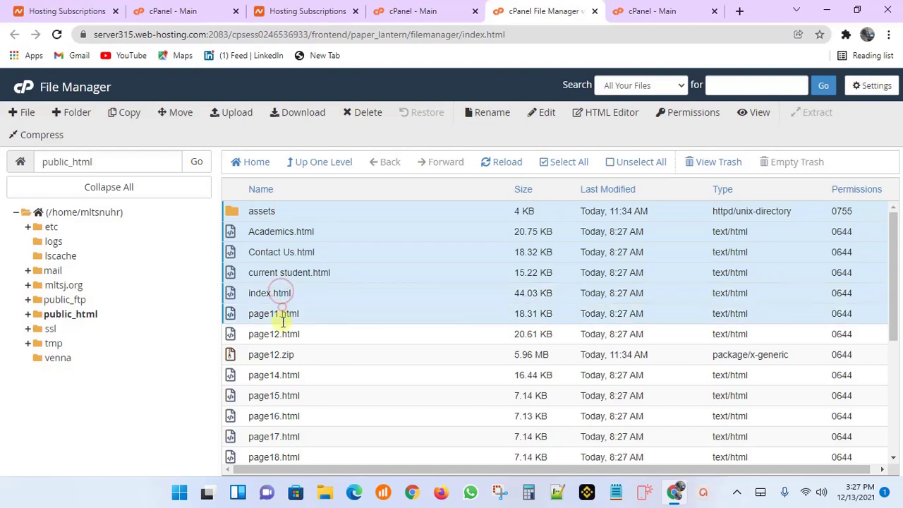
left_click(282, 334, "ctrl")
left_click(281, 353, "ctrl")
left_click(282, 374, "ctrl")
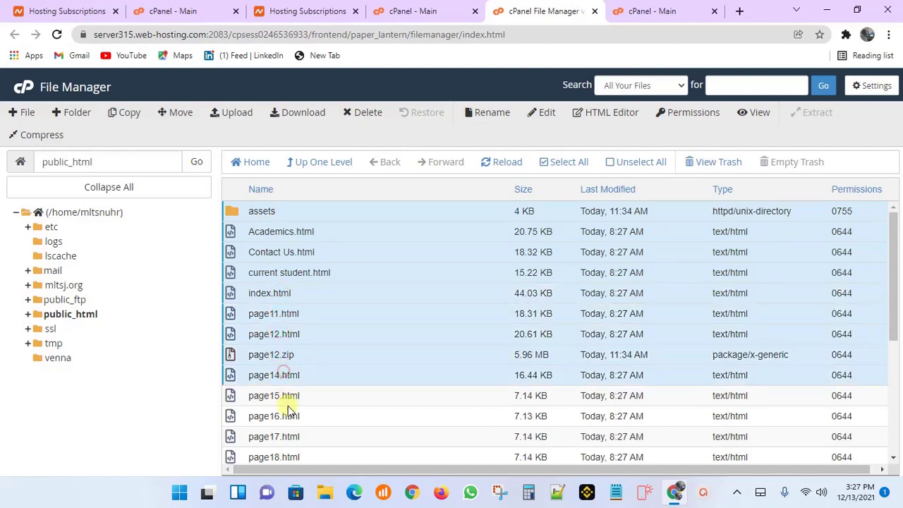
left_click(288, 396, "ctrl")
left_click(290, 416, "ctrl")
left_click(288, 438, "ctrl")
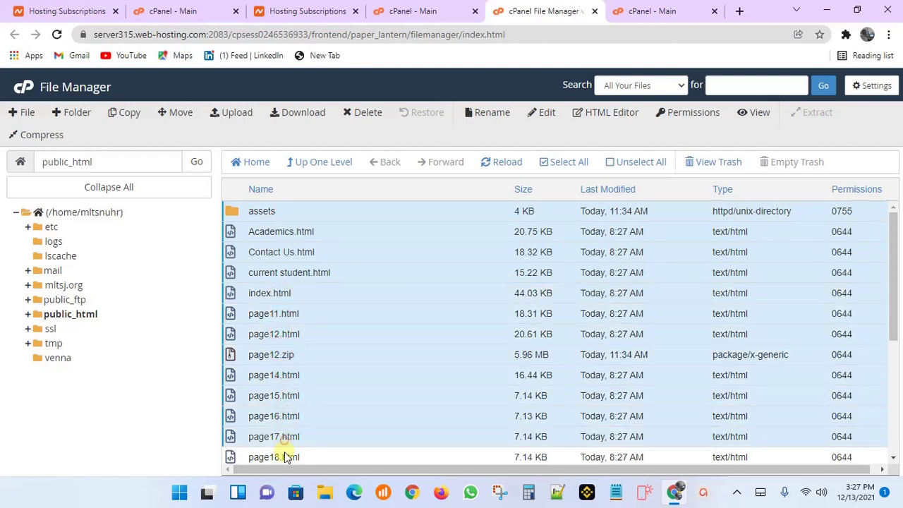
left_click(288, 457, "ctrl")
- Add page19 through page7, principal.html, project.mobirise and rules.html to the selection
scroll(330, 357, "down", 2)
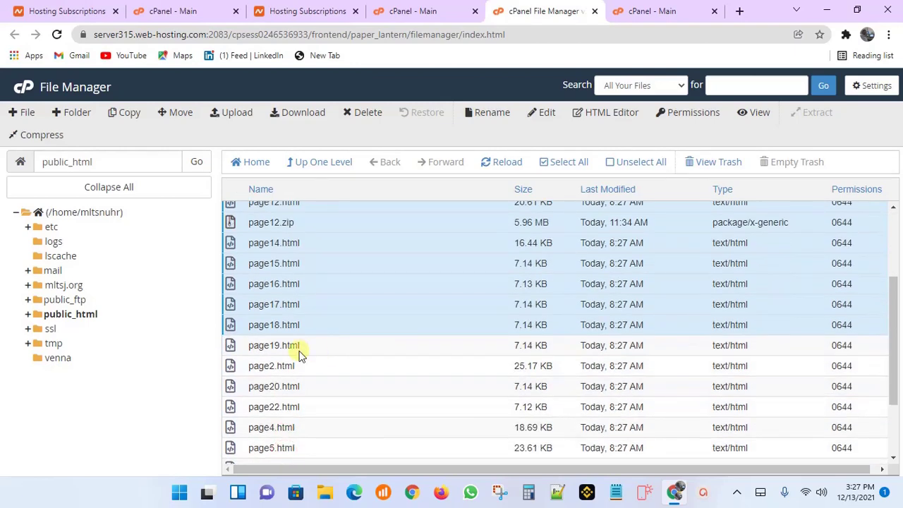
left_click(298, 351, "ctrl")
left_click(299, 364, "ctrl")
left_click(293, 388, "ctrl")
left_click(285, 408, "ctrl")
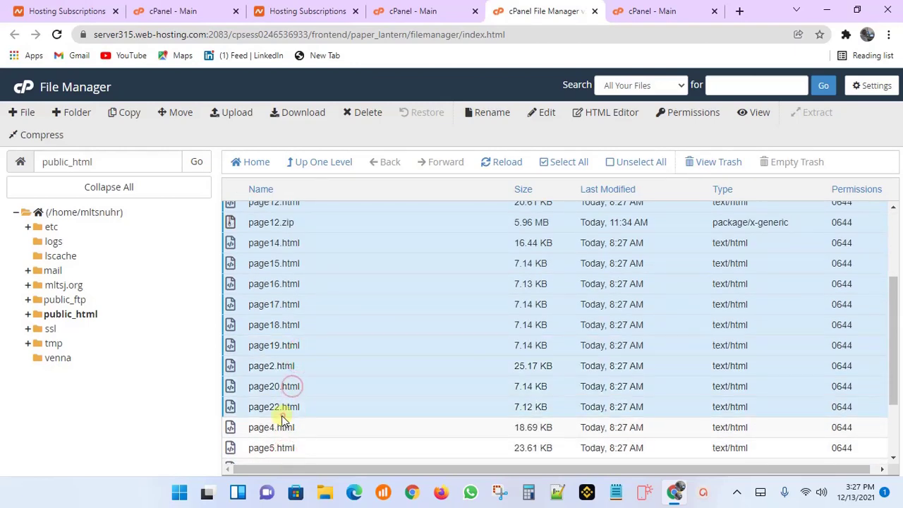
left_click(277, 428, "ctrl")
left_click(280, 445, "ctrl")
scroll(338, 342, "down", 2)
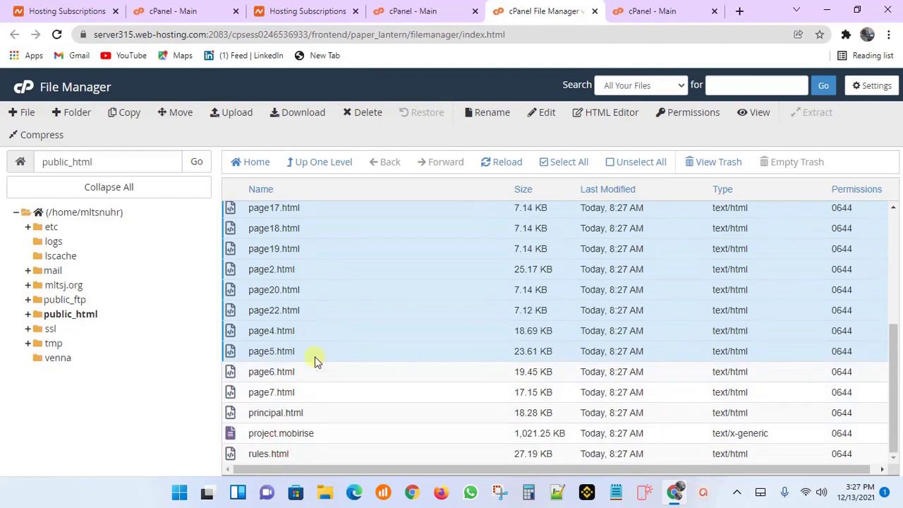
left_click(297, 369, "ctrl")
left_click(299, 392, "ctrl")
left_click(292, 412, "ctrl")
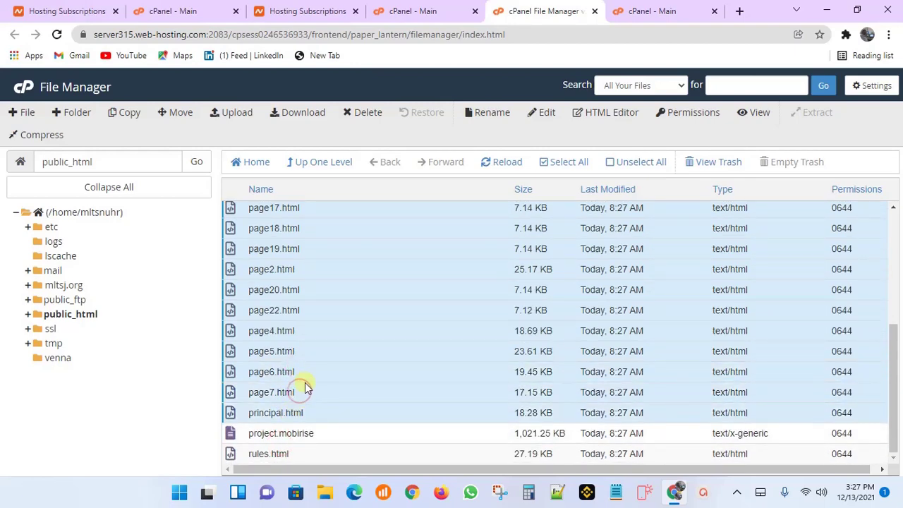
left_click(289, 435, "ctrl")
left_click(278, 452, "ctrl")
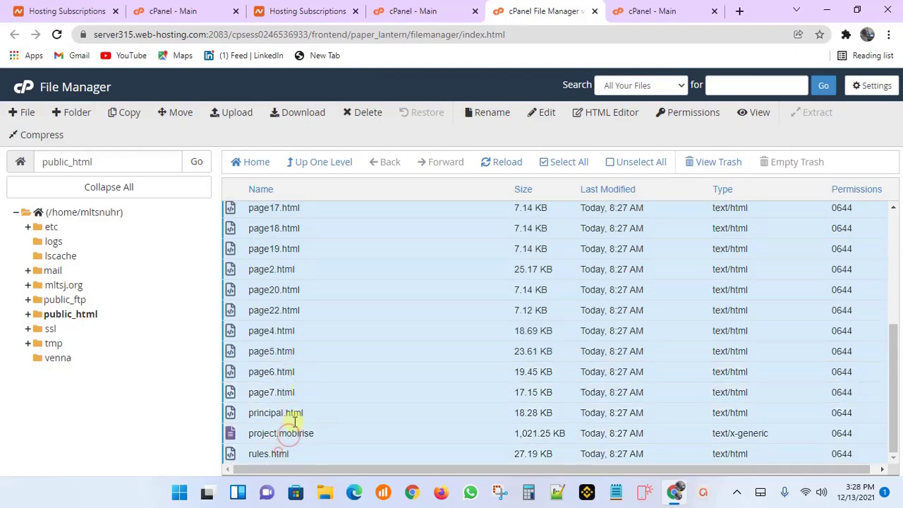
right_click(301, 372)
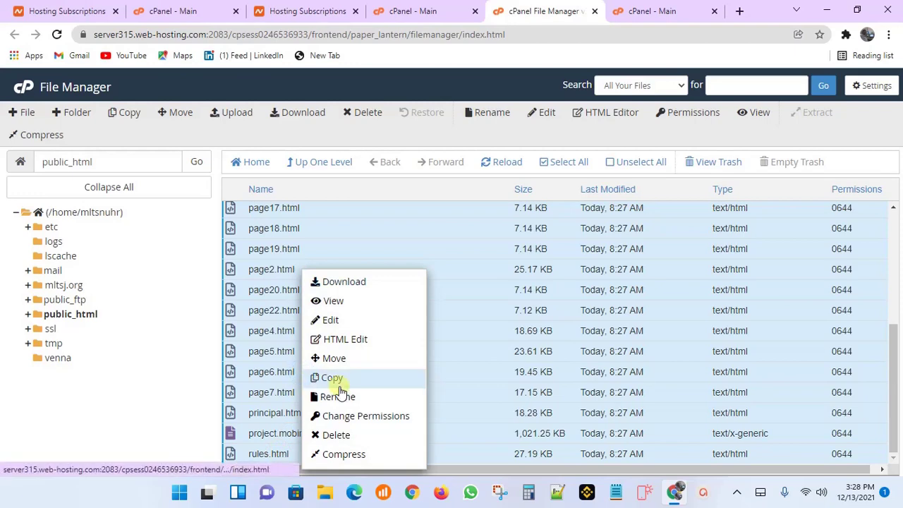
- Delete all selected site files permanently, skipping the trash
left_click(336, 436)
left_click(425, 341)
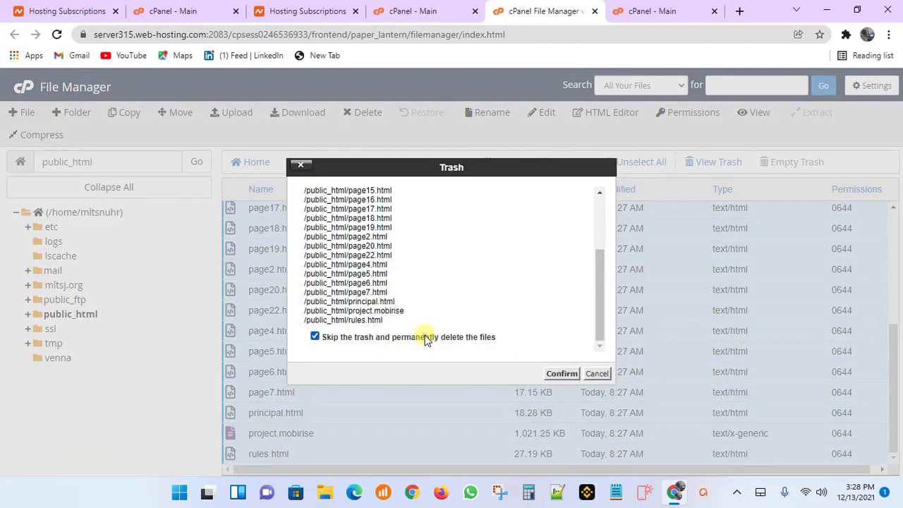
left_click(561, 374)
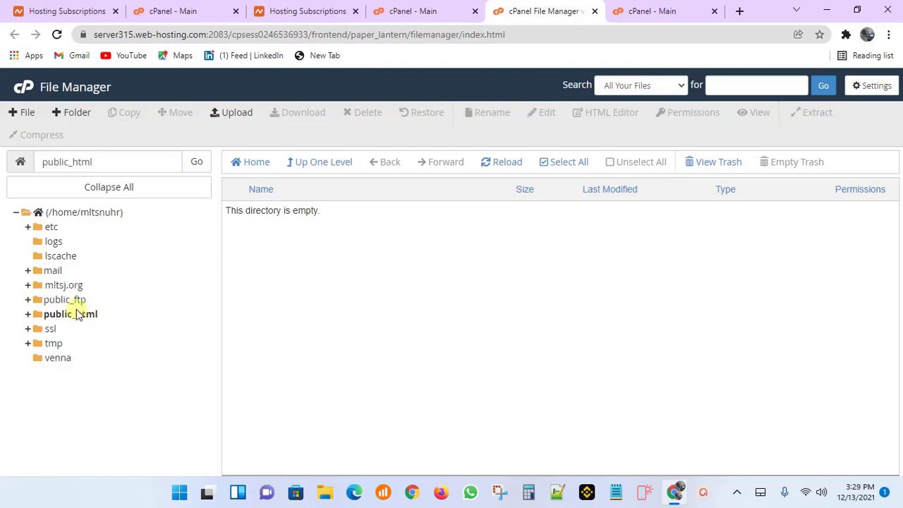
- Bring up the Upload page for public_html and switch to File Explorer
left_click(69, 315)
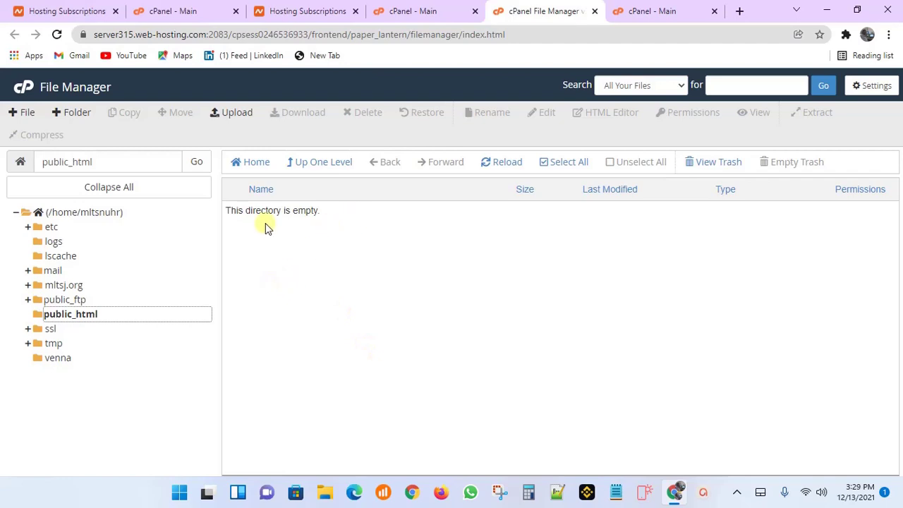
left_click(221, 114)
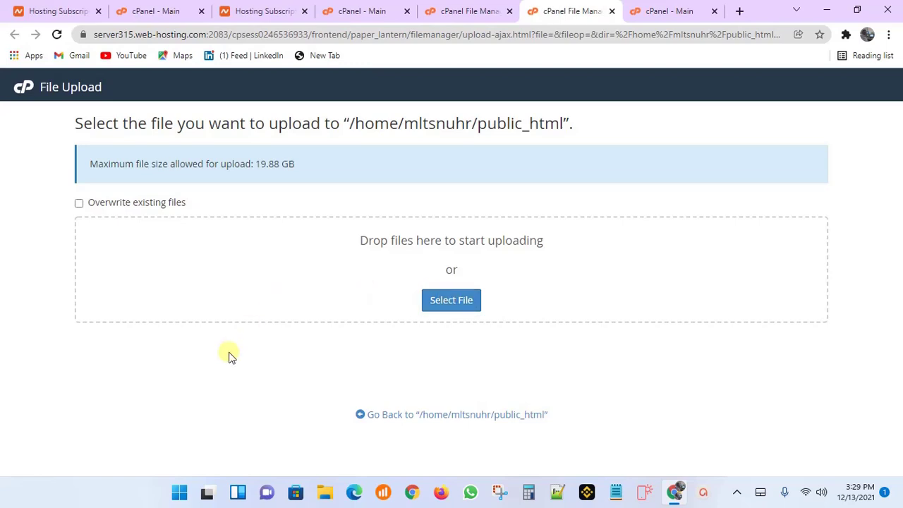
left_click(326, 492)
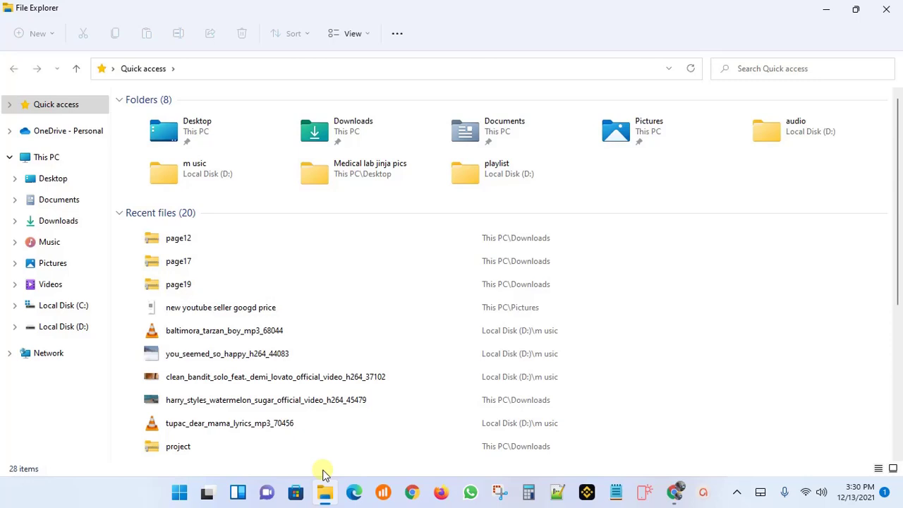
- Extract the page12 ZIP to its suggested Downloads destination and enter the extracted folder
left_click(254, 236)
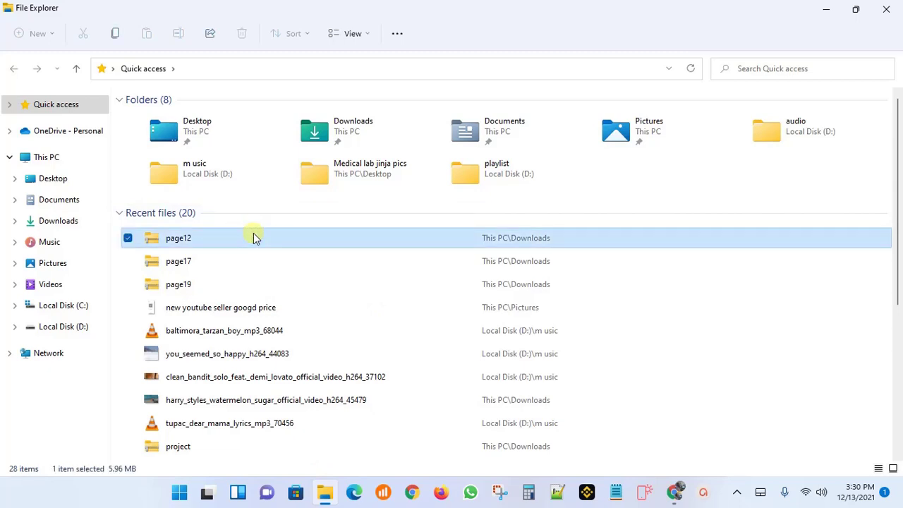
right_click(192, 244)
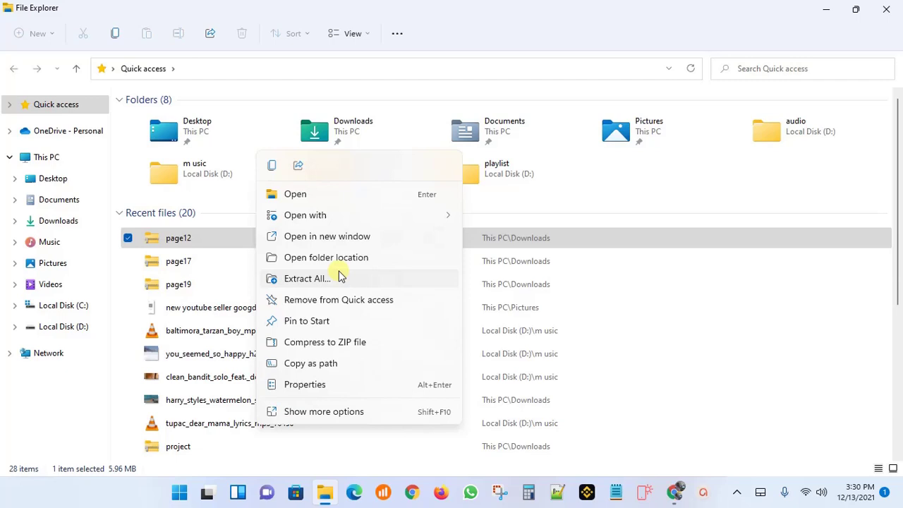
left_click(322, 279)
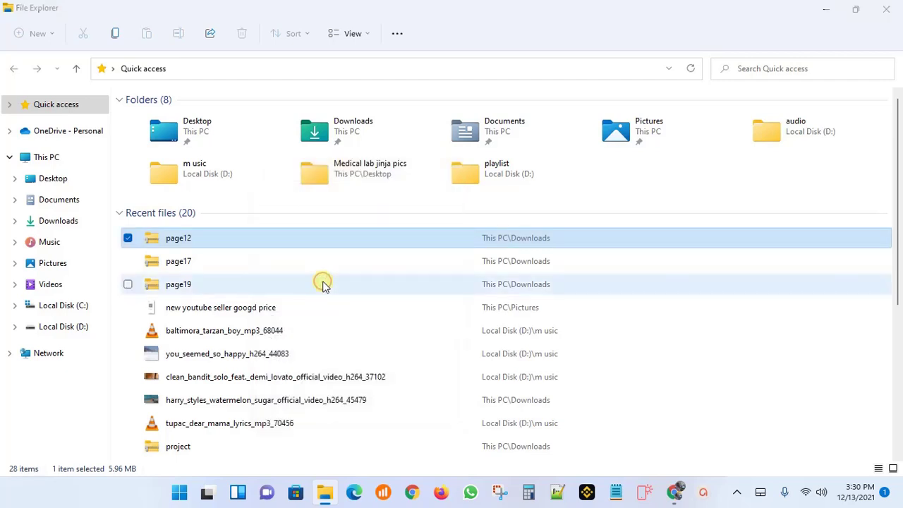
left_click(571, 372)
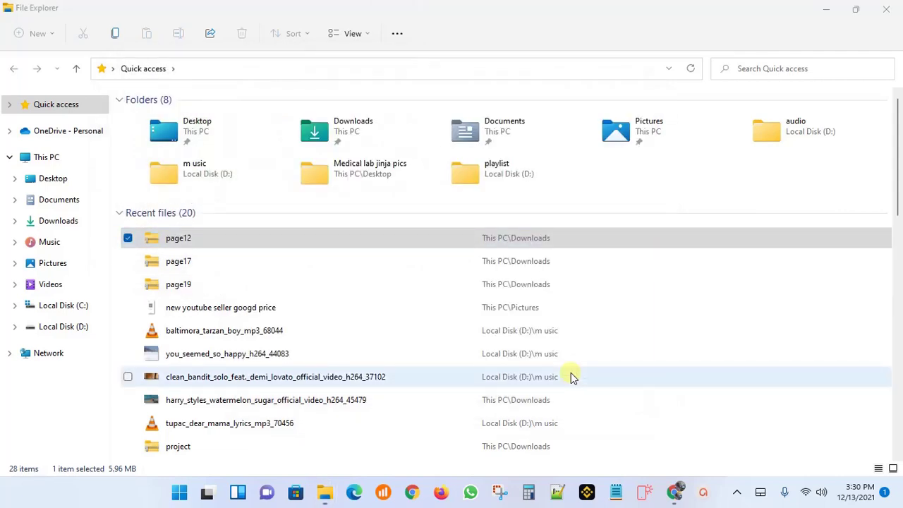
key("Return")
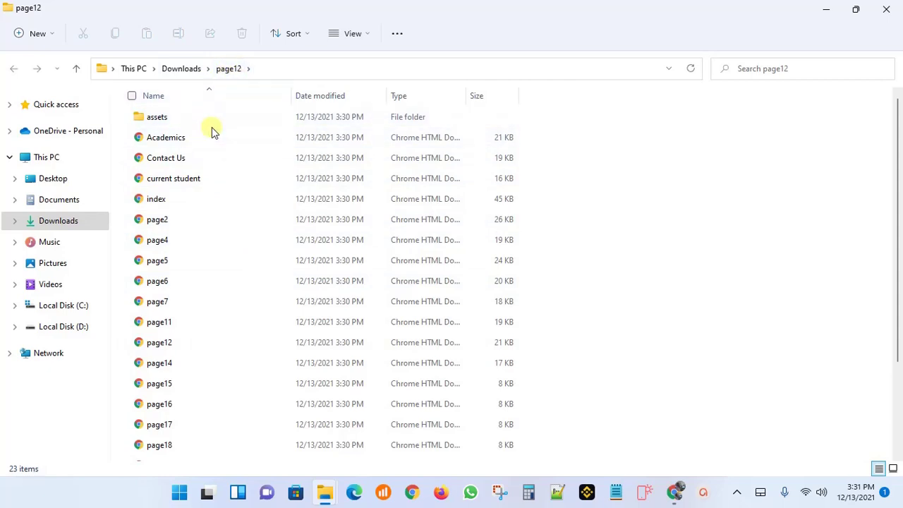
- Inspect the assets folder, then return to page12 and select the index page
scroll(281, 190, "down", 2)
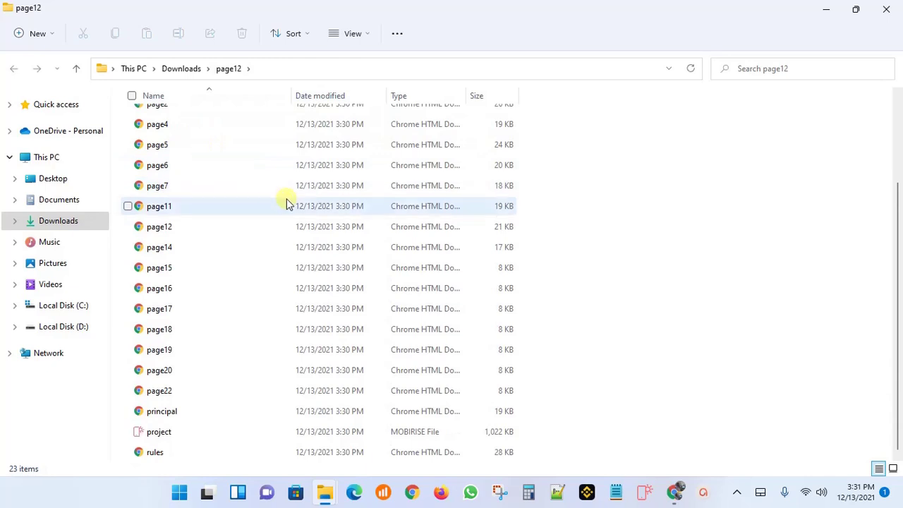
scroll(286, 198, "up", 2)
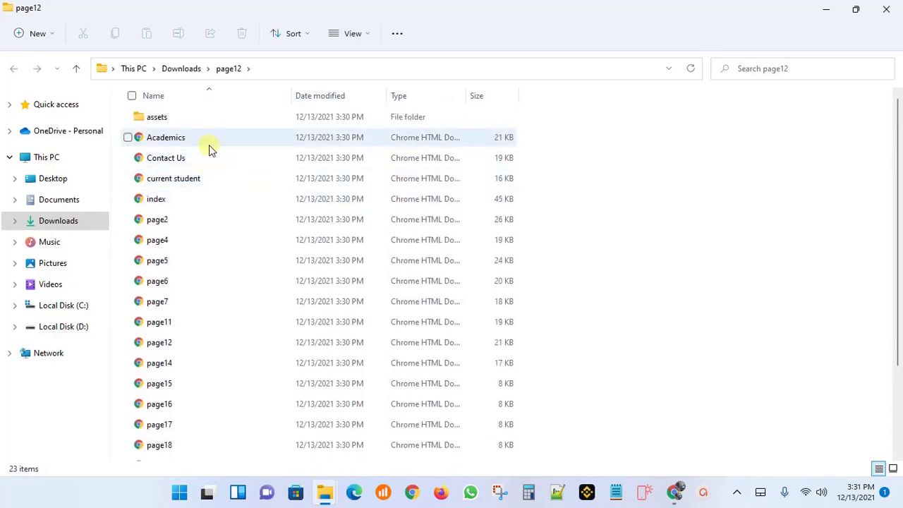
double_click(196, 120)
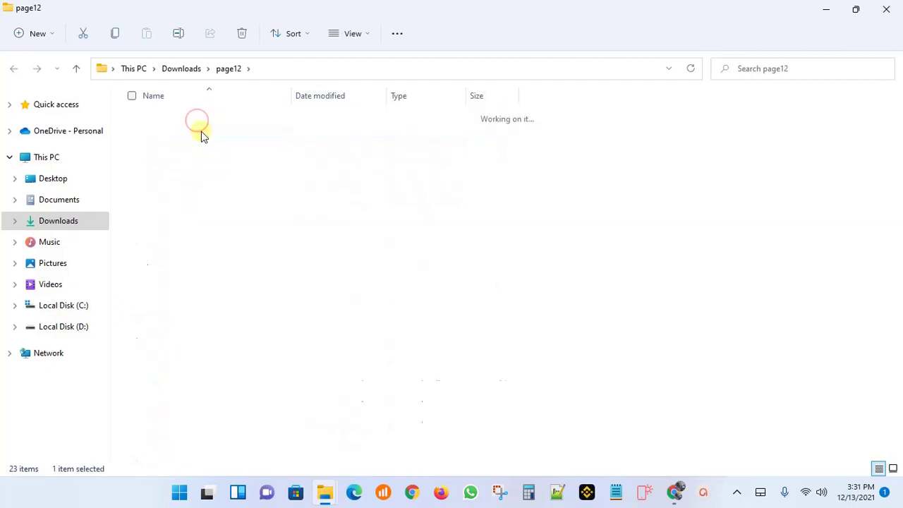
scroll(228, 261, "down", 1)
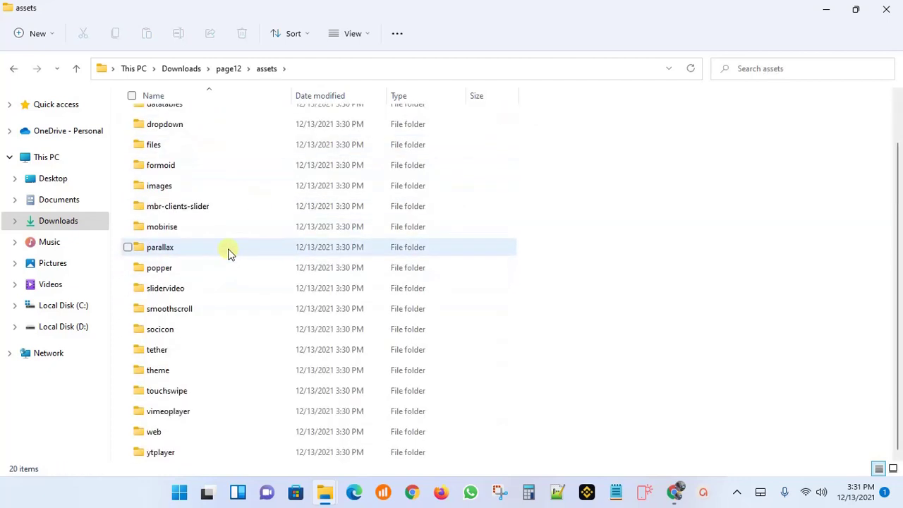
scroll(227, 244, "up", 1)
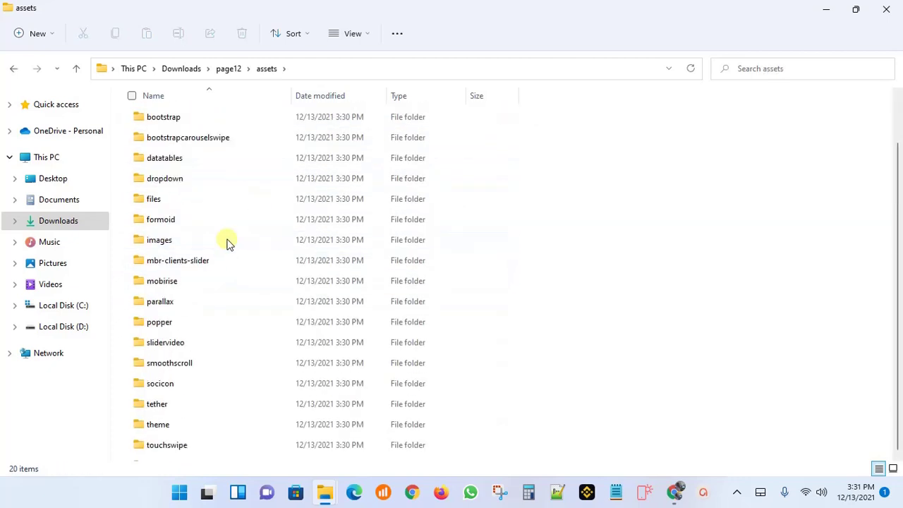
left_click(15, 69)
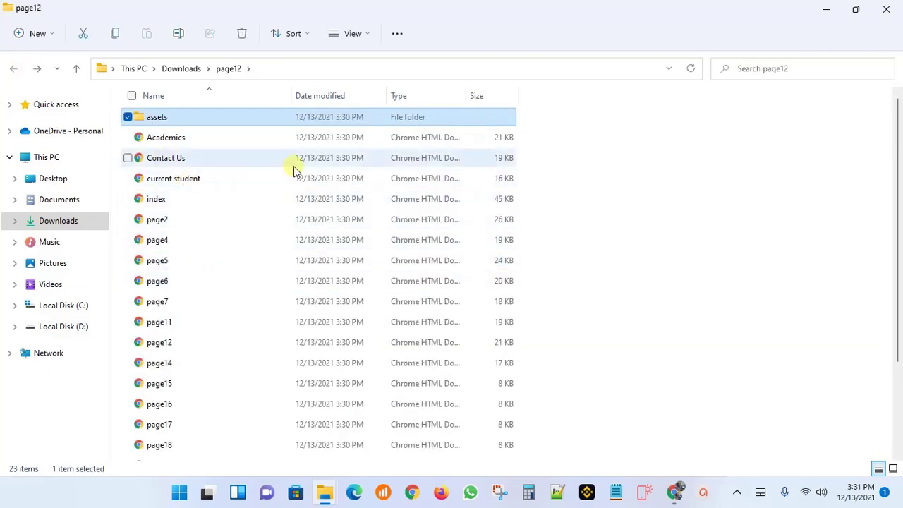
scroll(195, 412, "down", 2)
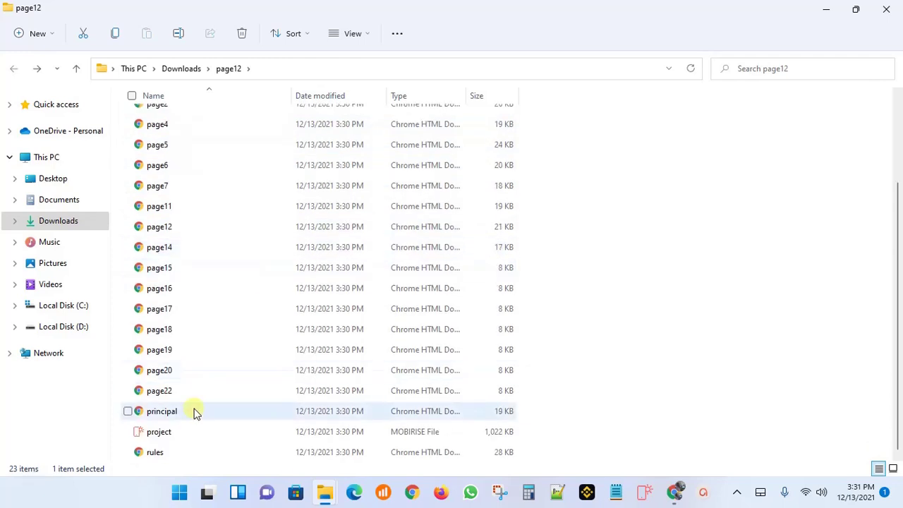
scroll(200, 355, "up", 1)
left_click(212, 143)
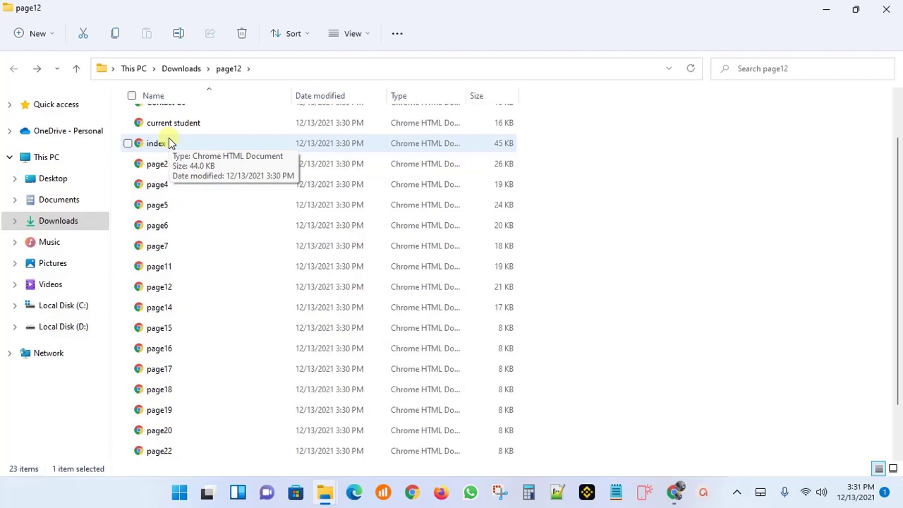
scroll(211, 192, "up", 1)
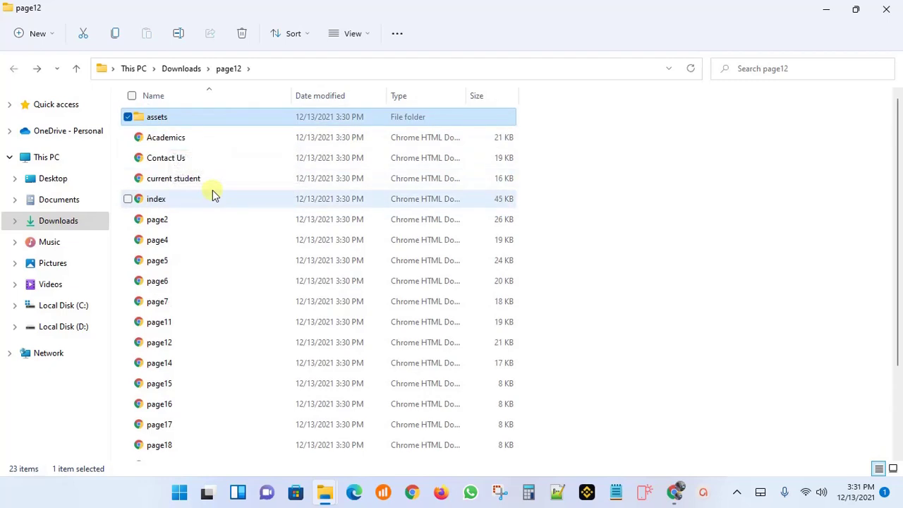
scroll(199, 156, "down", 1)
scroll(199, 155, "down", 1)
scroll(199, 155, "up", 2)
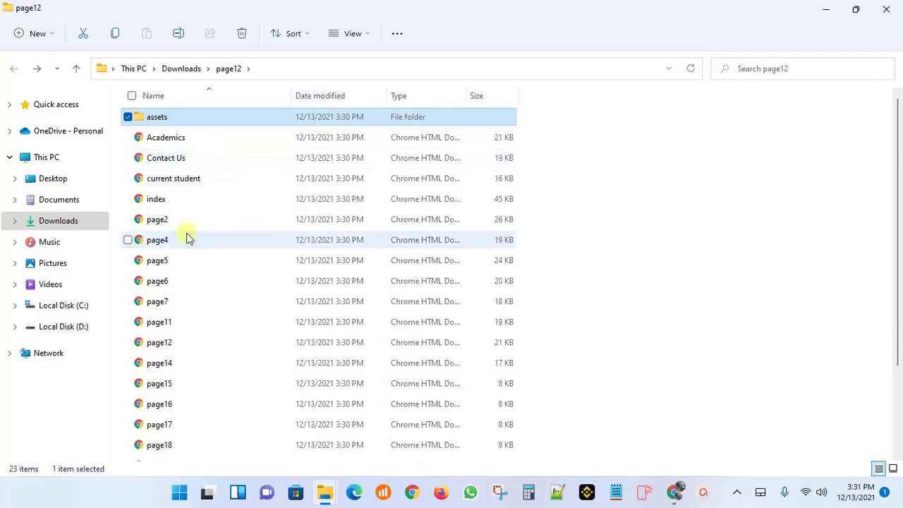
- Copy all 23 extracted items from Downloads\page12, then go to the Desktop
left_click(176, 186)
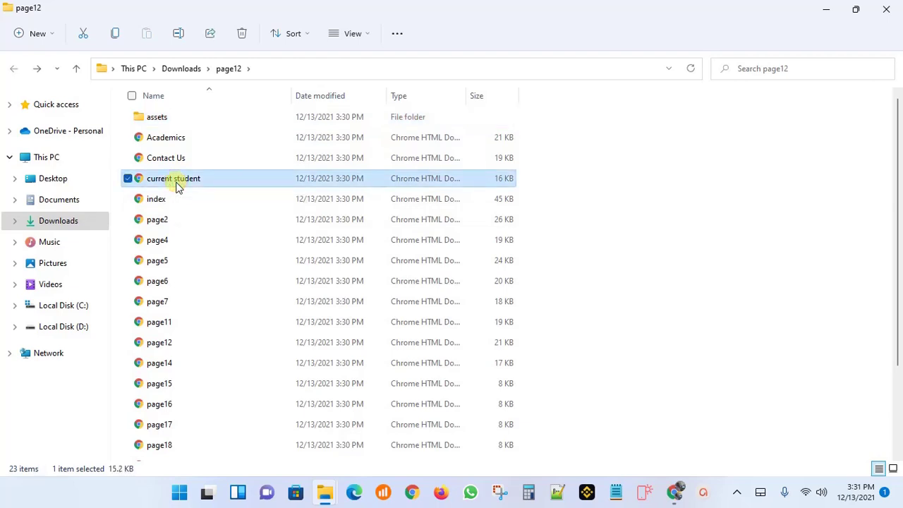
key("ctrl+a")
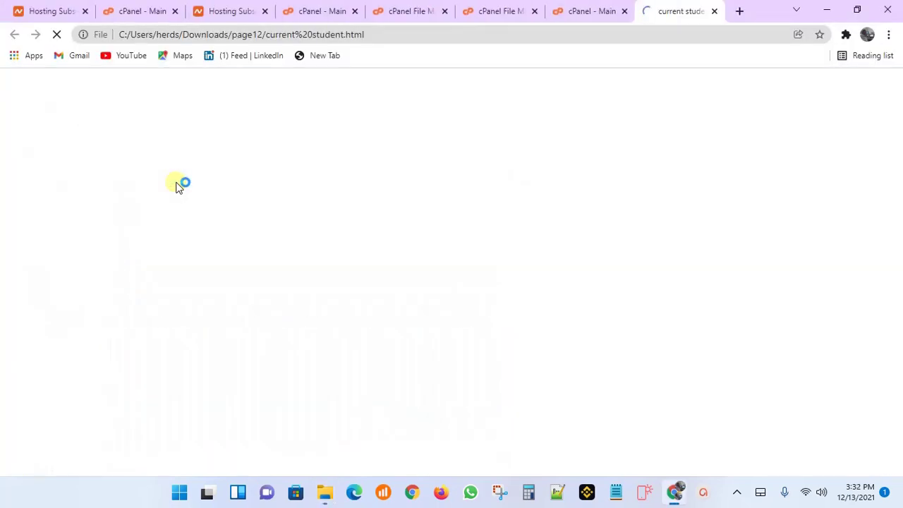
mouse_move(325, 492)
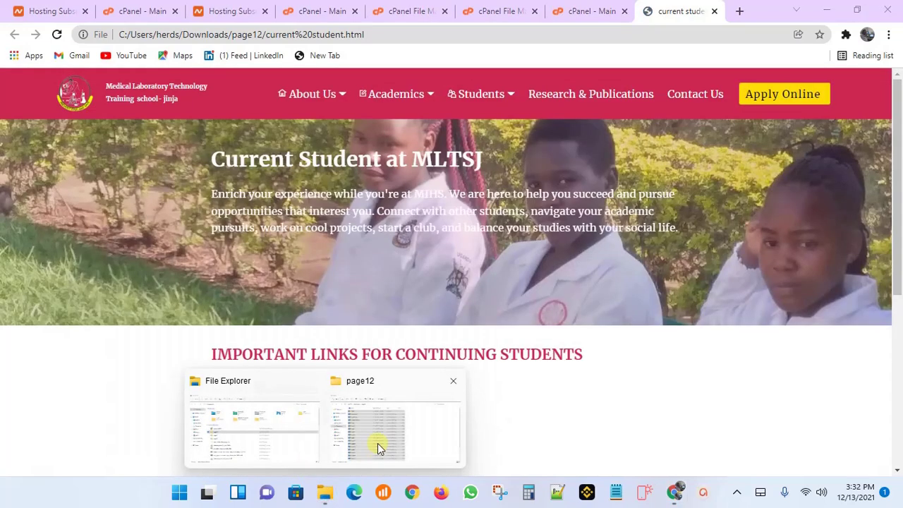
left_click(377, 445)
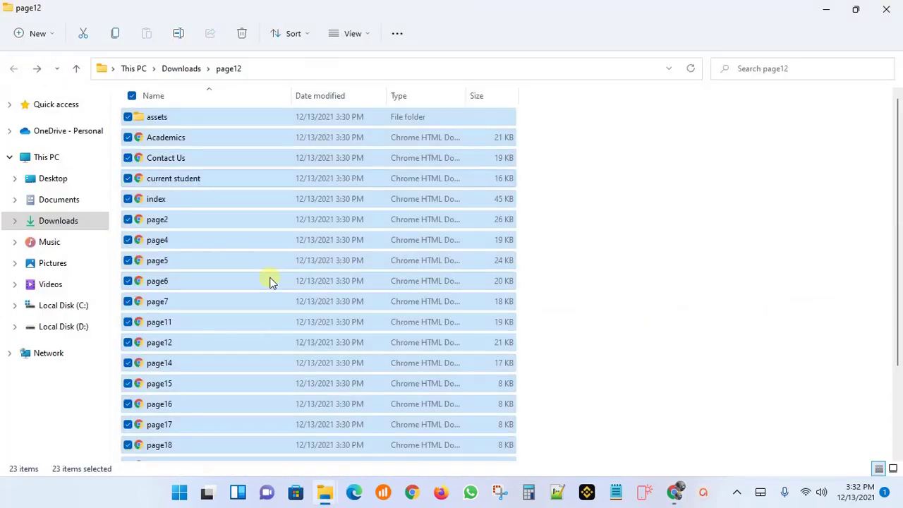
right_click(177, 185)
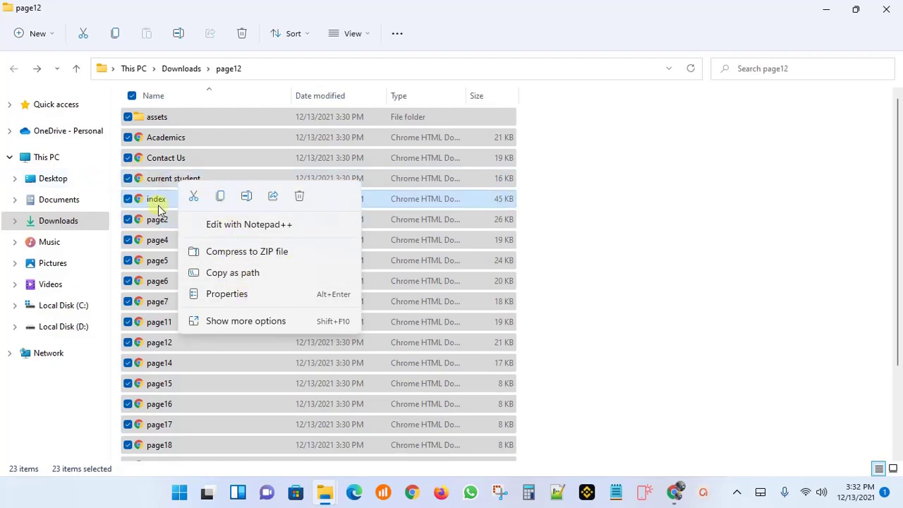
left_click(219, 197)
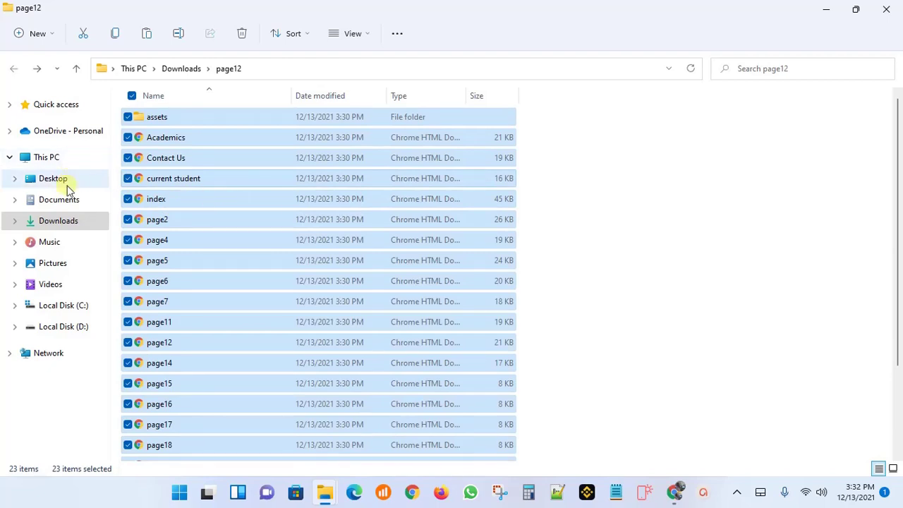
left_click(53, 178)
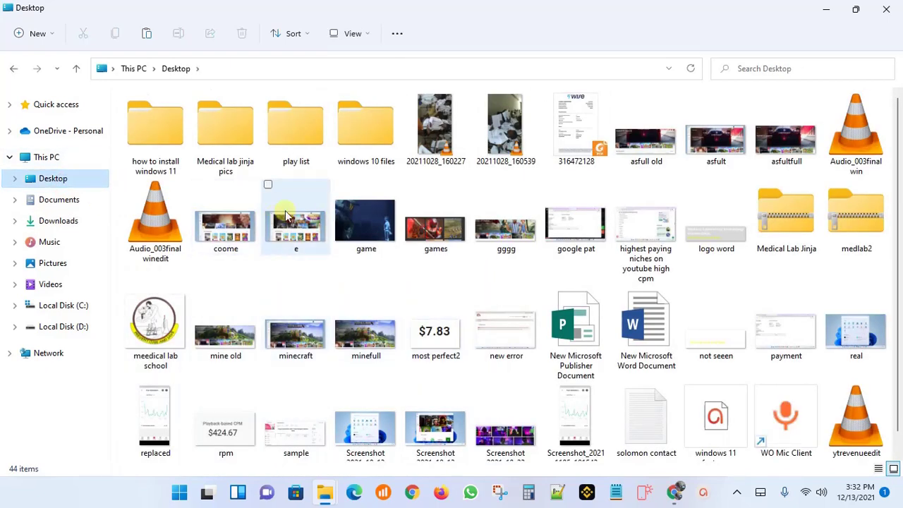
- Create a Desktop folder 'new website' and paste the 23 copied site items into it
right_click(331, 287)
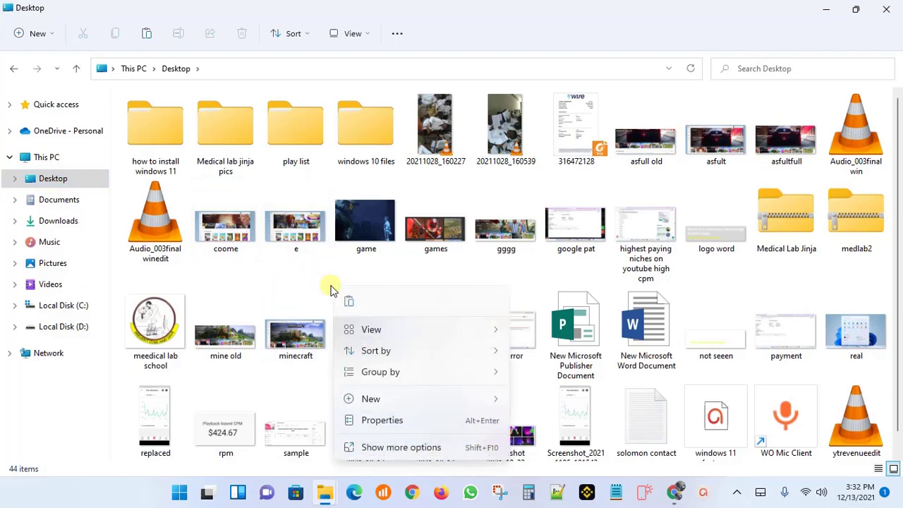
left_click(367, 399)
left_click(542, 189)
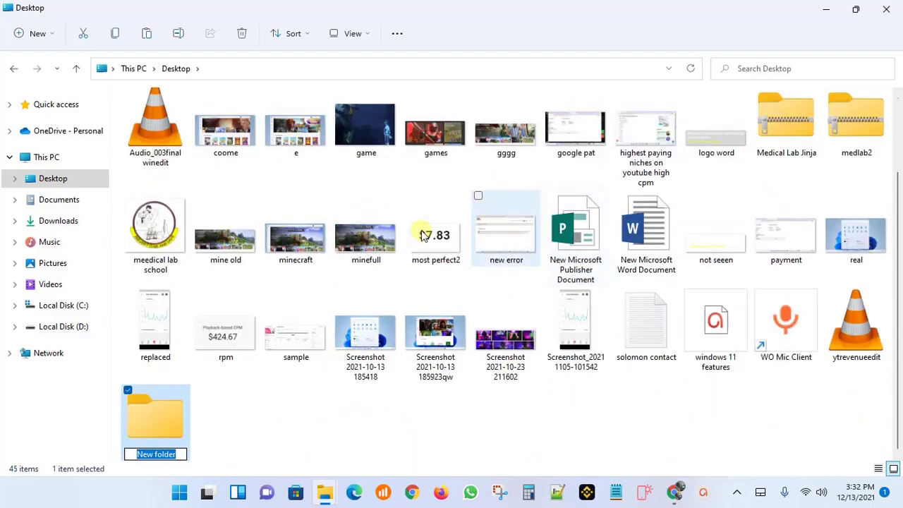
type("ne")
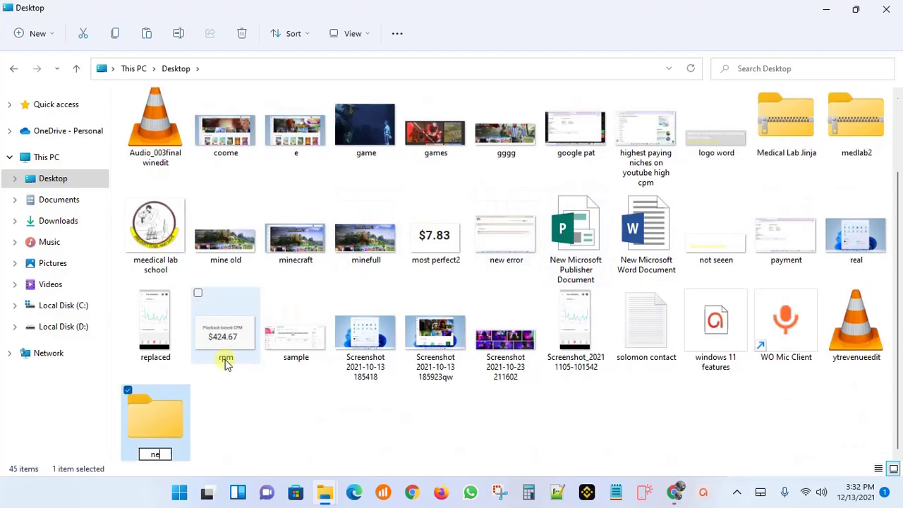
type("w web")
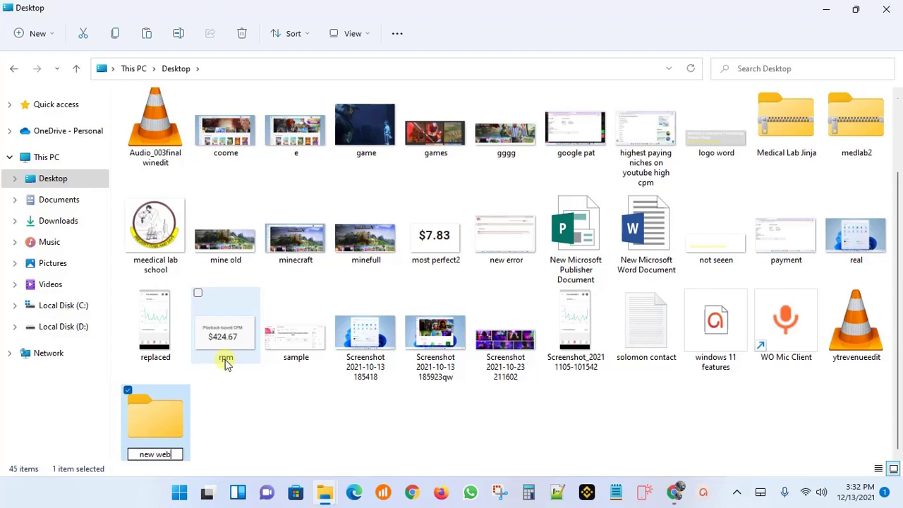
type("site")
key("Return")
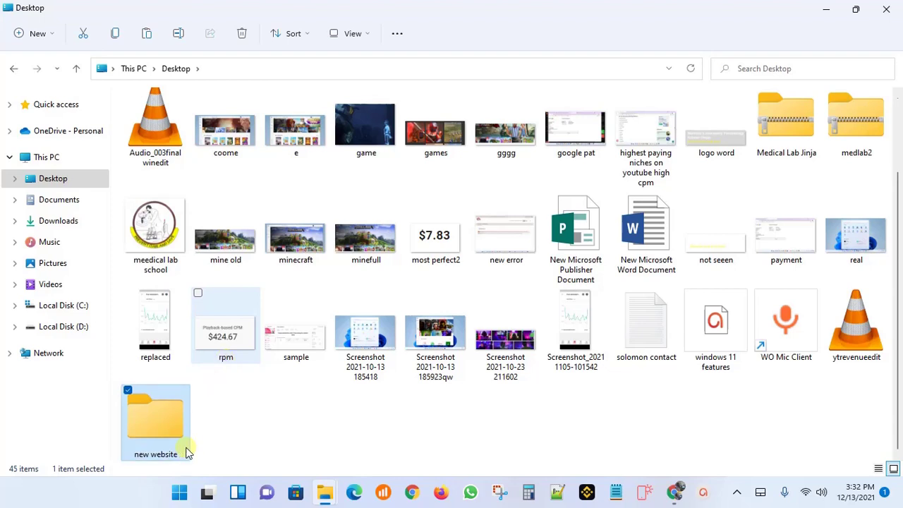
double_click(156, 422)
right_click(212, 327)
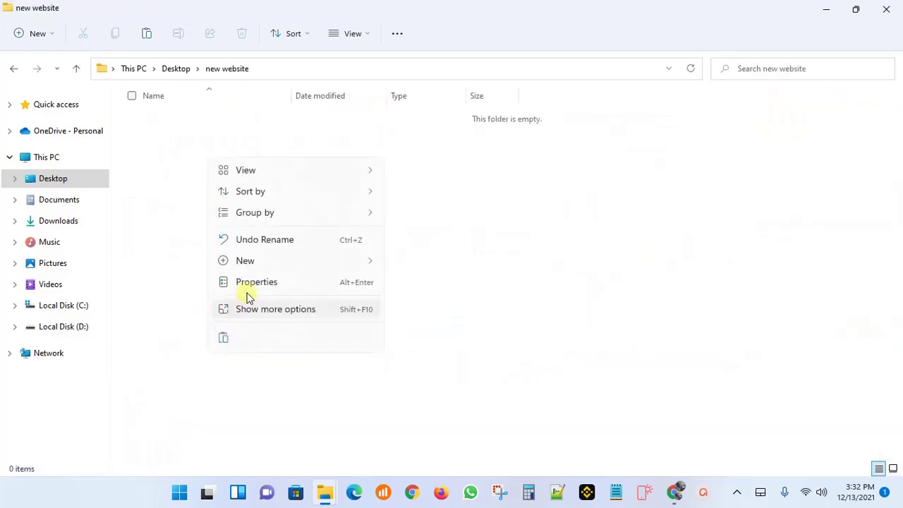
left_click(228, 337)
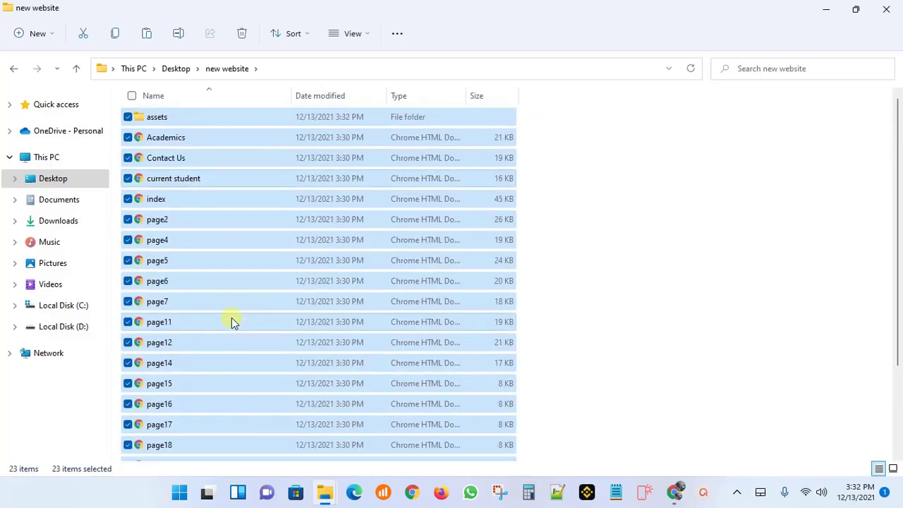
- Compress all folder items into a 6,109 KB ZIP named page5 and verify its contents
left_click(187, 267)
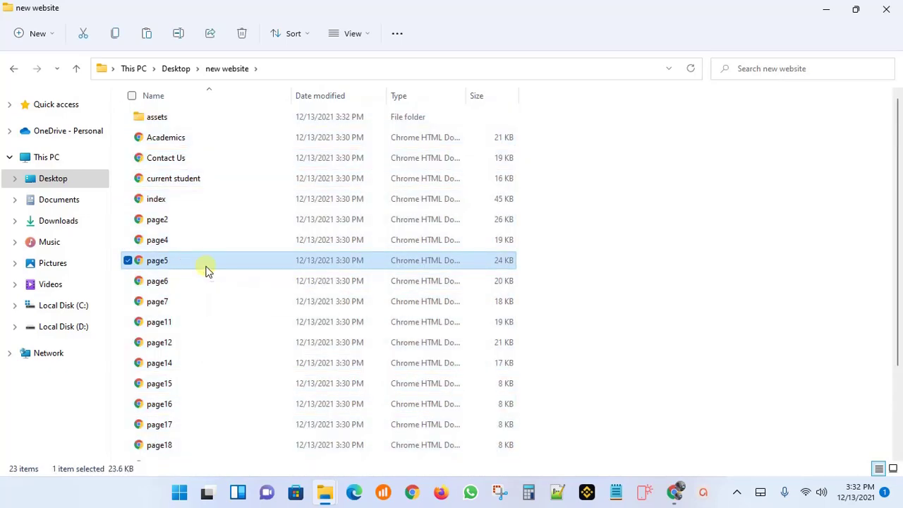
key("ctrl+a")
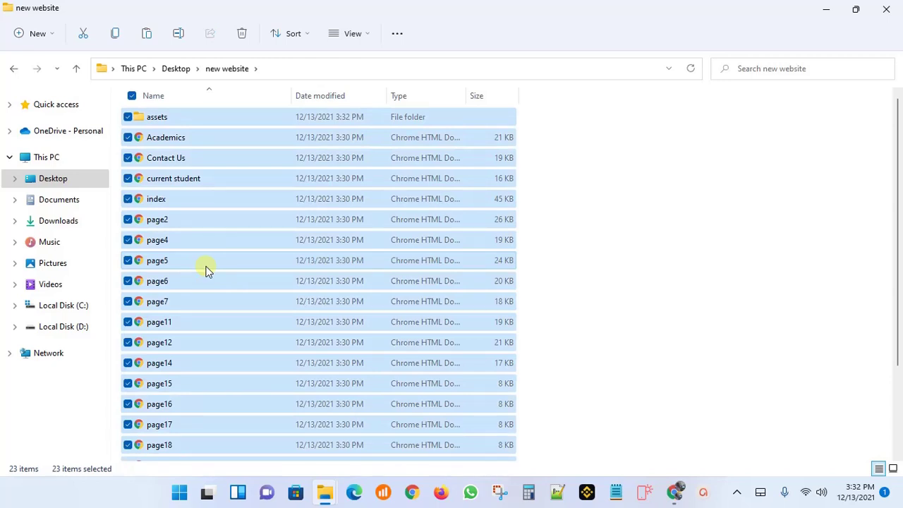
right_click(212, 264)
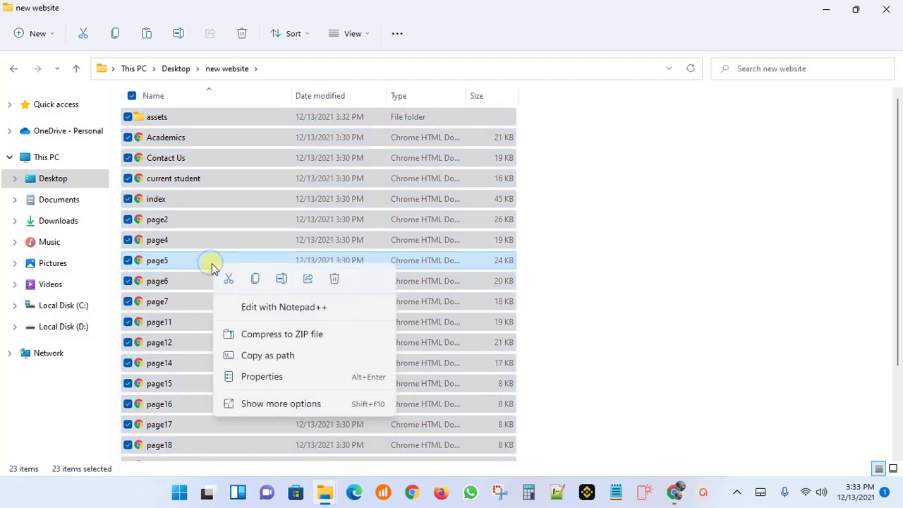
left_click(307, 339)
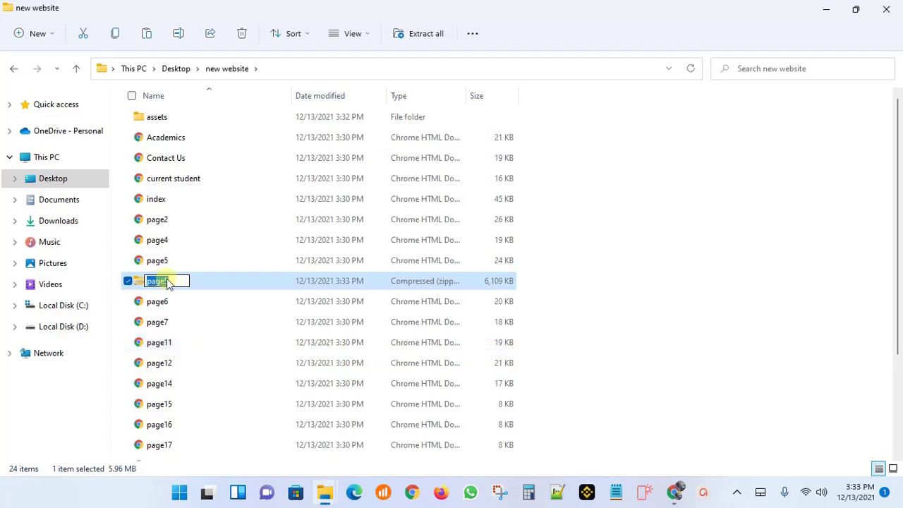
key("Return")
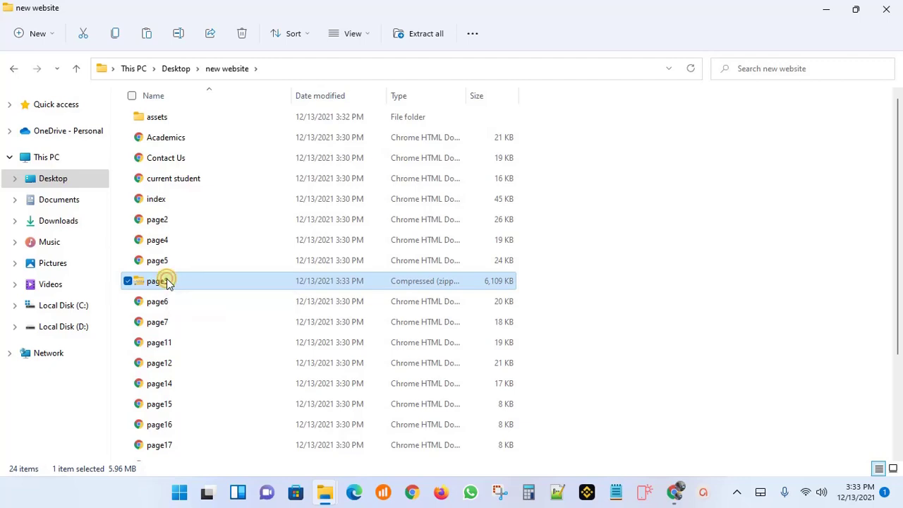
double_click(168, 282)
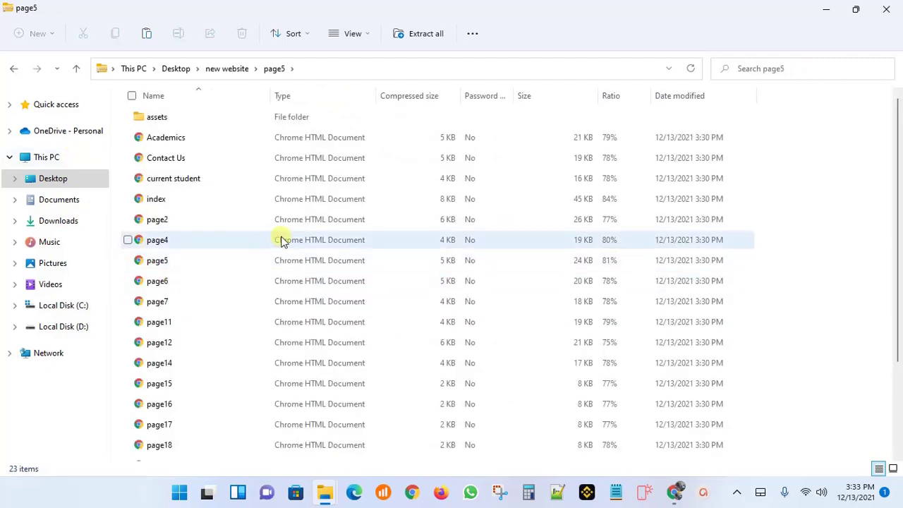
scroll(281, 240, "down", 3)
scroll(281, 240, "up", 3)
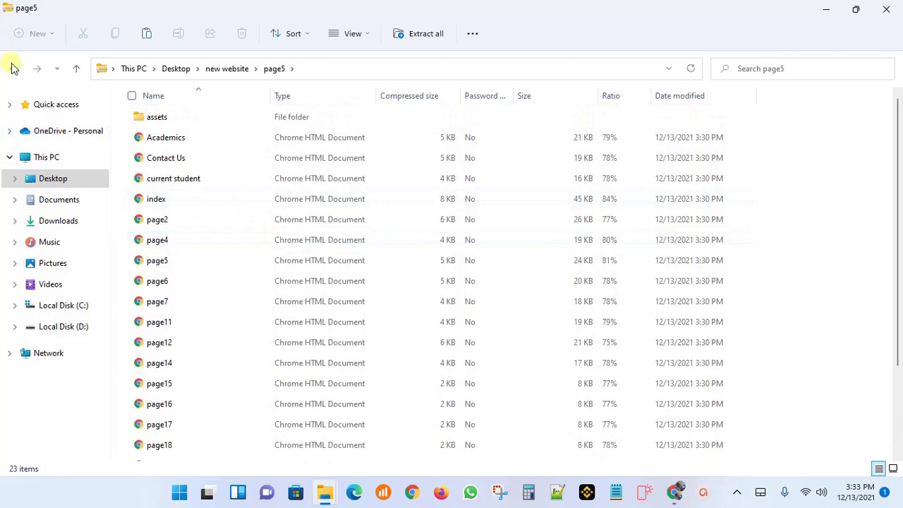
left_click(13, 67)
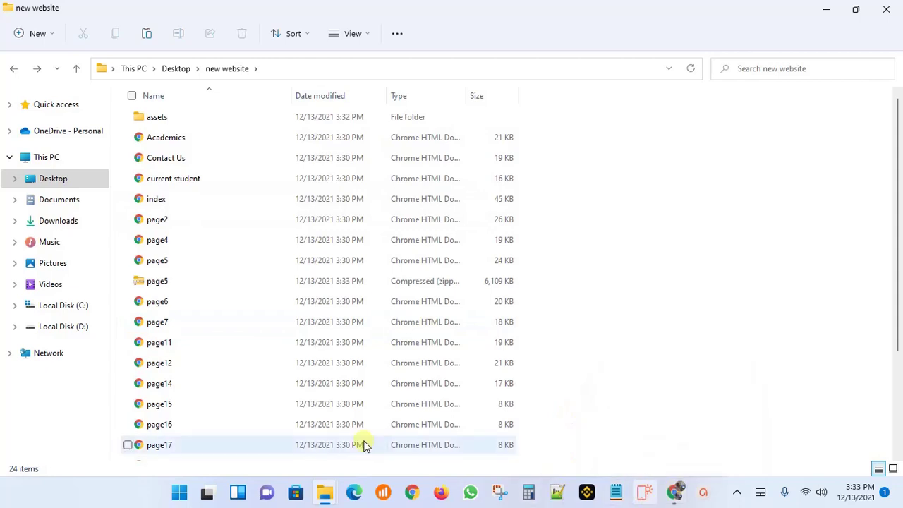
- Close the local student page tab and switch to the File Upload page
left_click(669, 492)
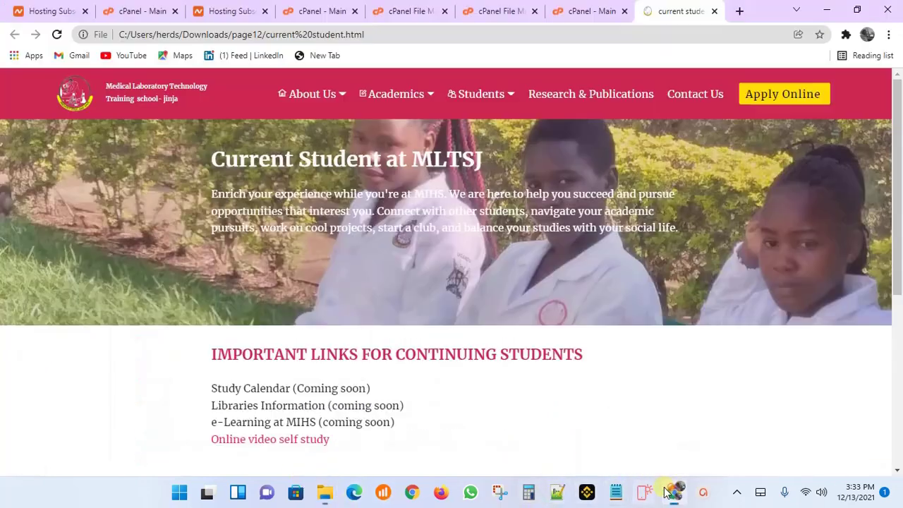
left_click(714, 10)
left_click(585, 9)
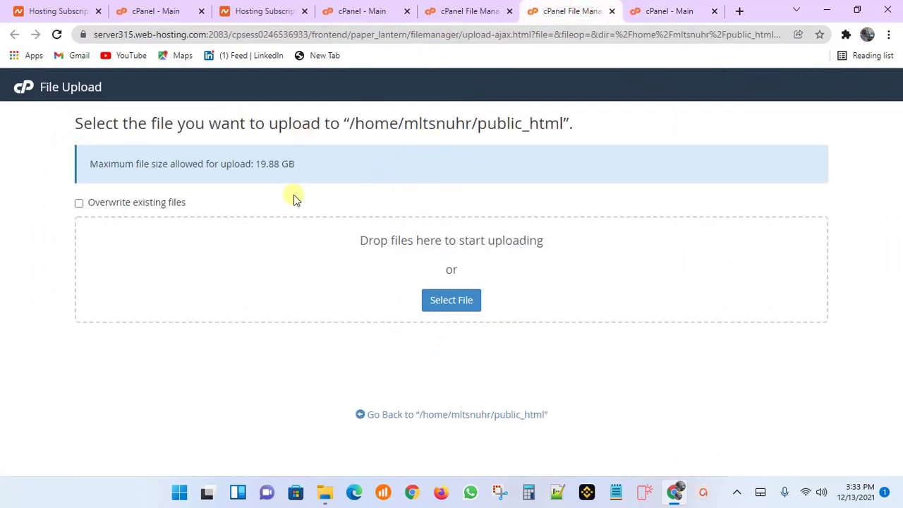
- Choose page5.zip from Desktop > new website and upload it to public_html
left_click(456, 309)
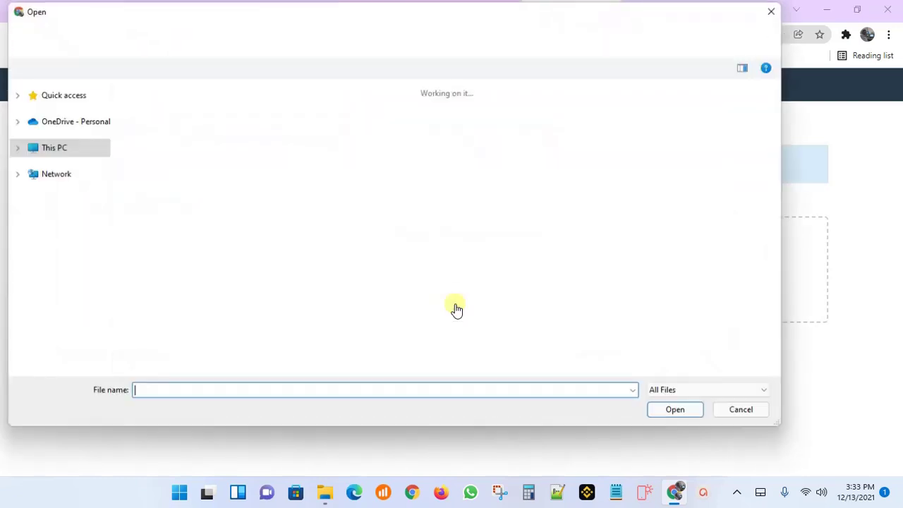
left_click_drag(215, 13, 270, 30)
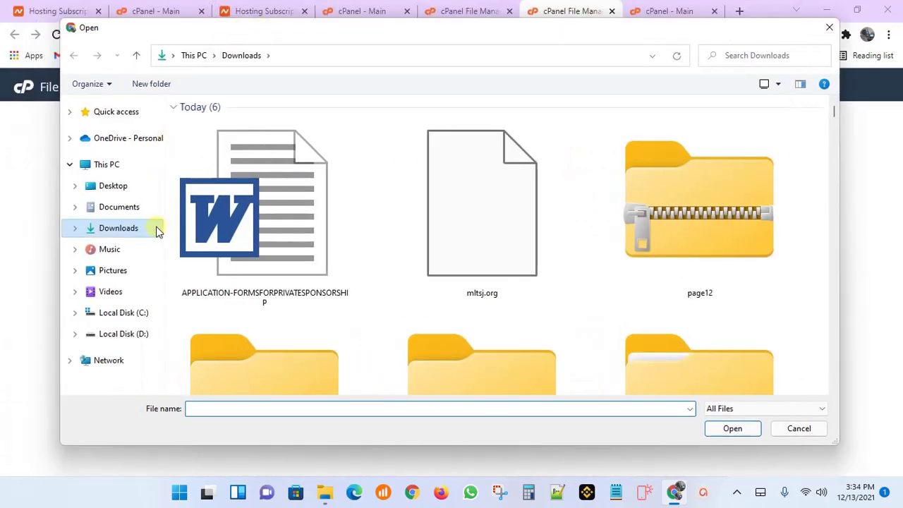
left_click(122, 189)
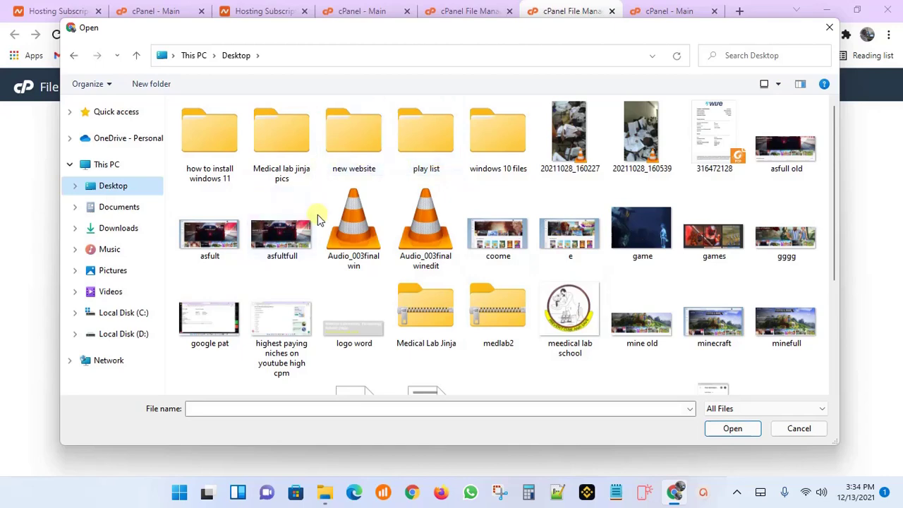
scroll(318, 214, "down", 3)
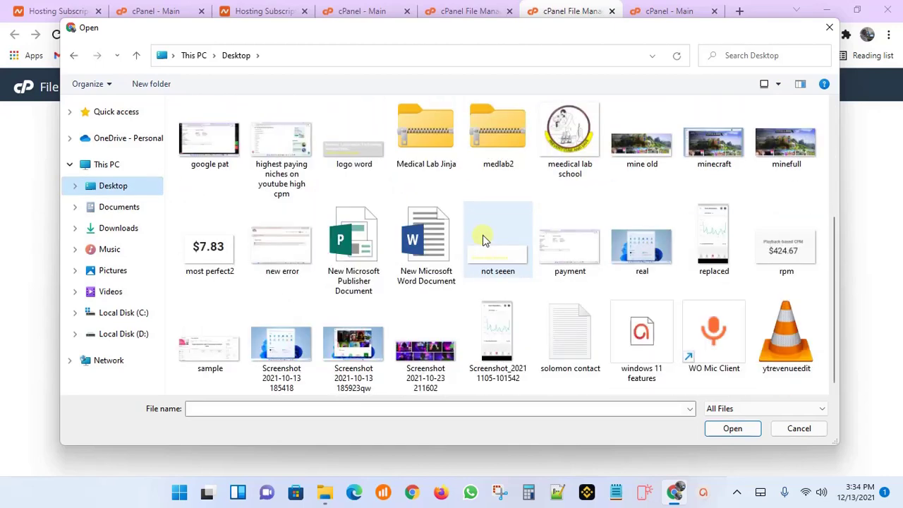
scroll(484, 240, "up", 3)
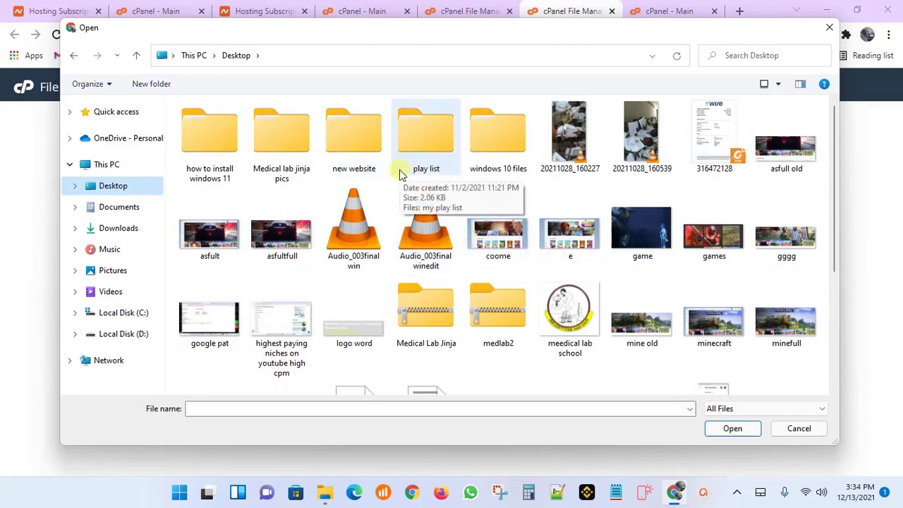
double_click(355, 144)
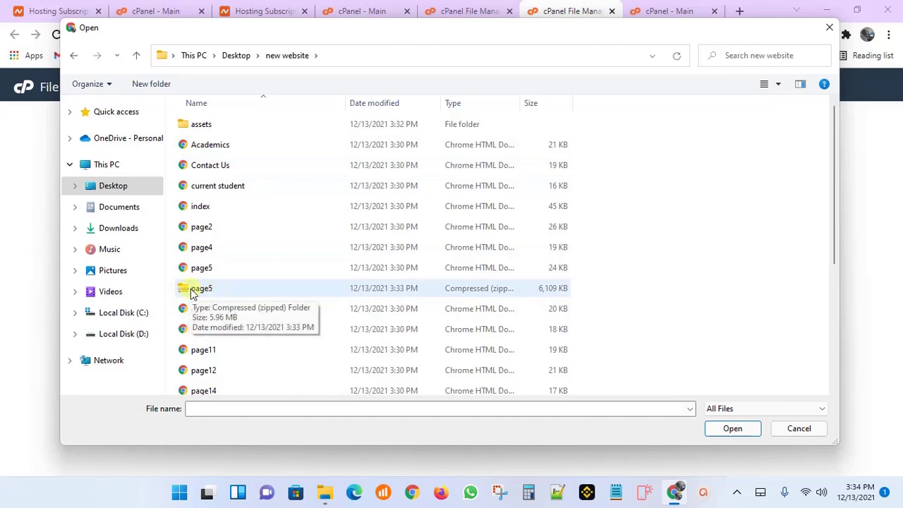
left_click(203, 291)
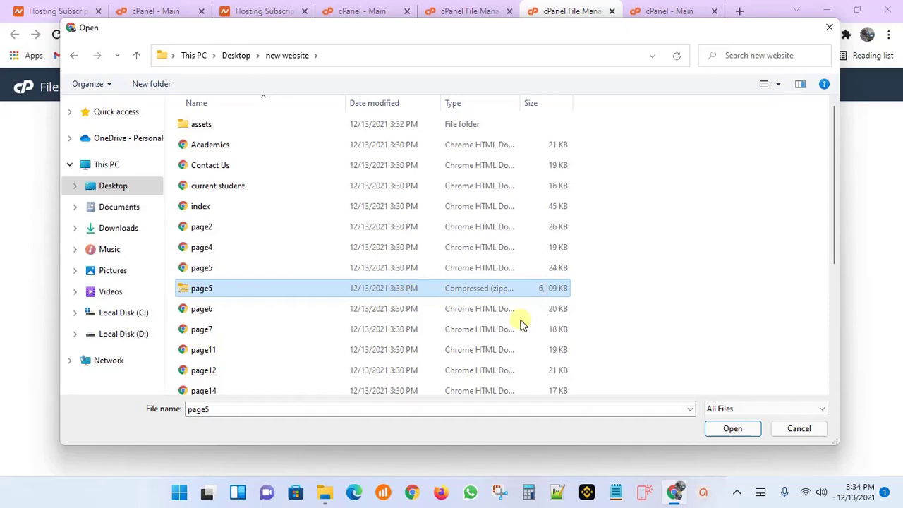
left_click(739, 429)
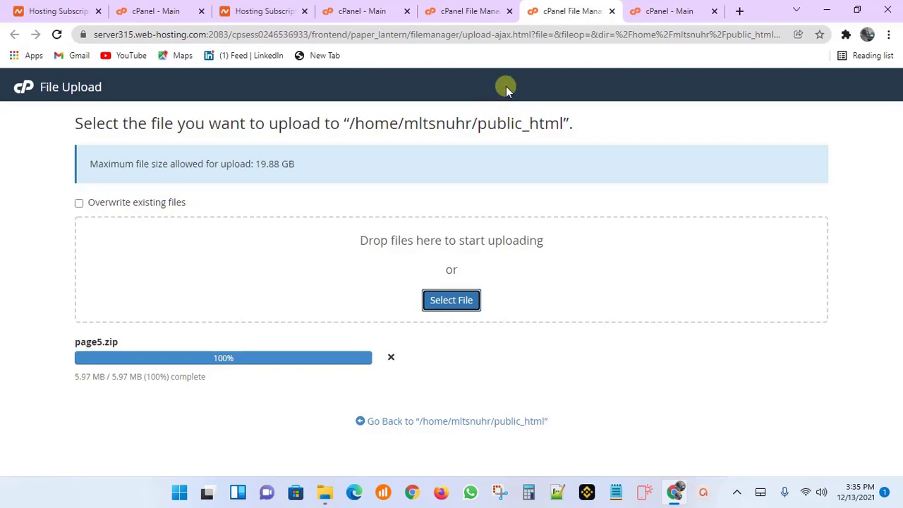
- Close the completed page5.zip upload tab and return to the File Manager tab
left_click(612, 11)
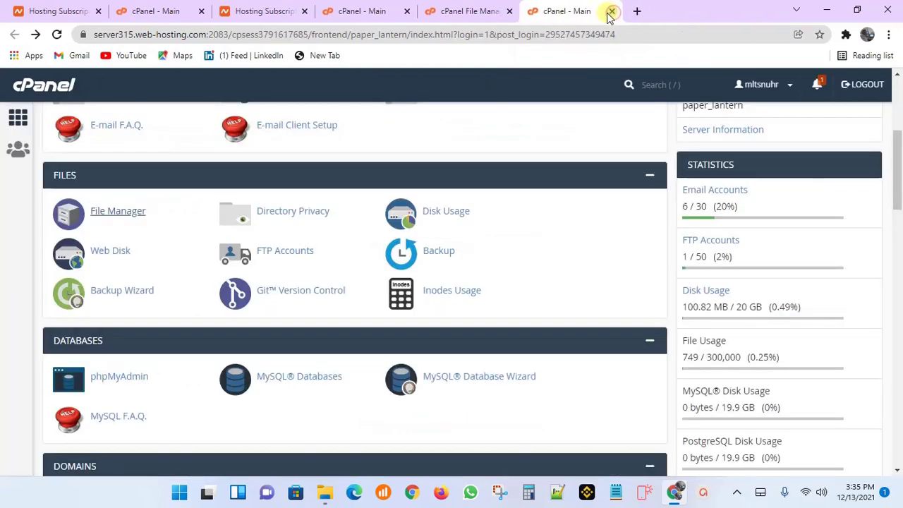
left_click(477, 11)
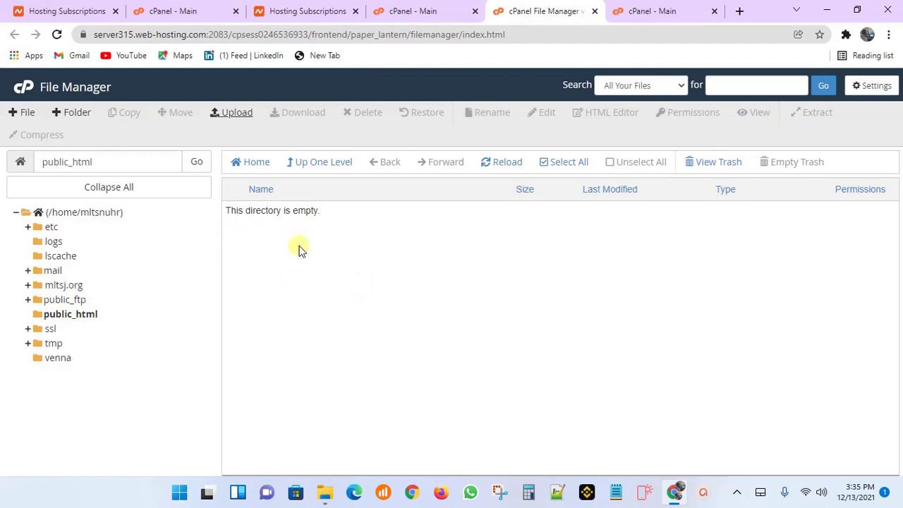
- Refresh the listing and extract page5.zip into /public_html, then close the results
left_click(56, 34)
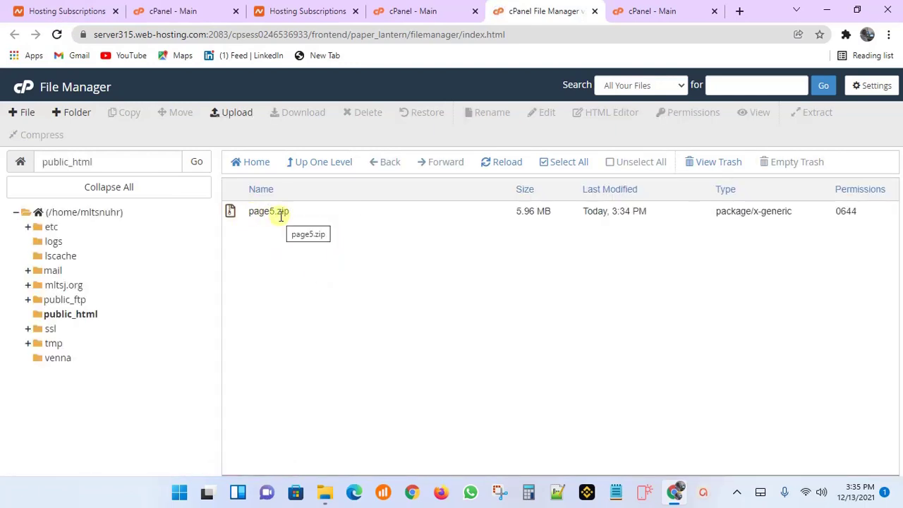
left_click(279, 212)
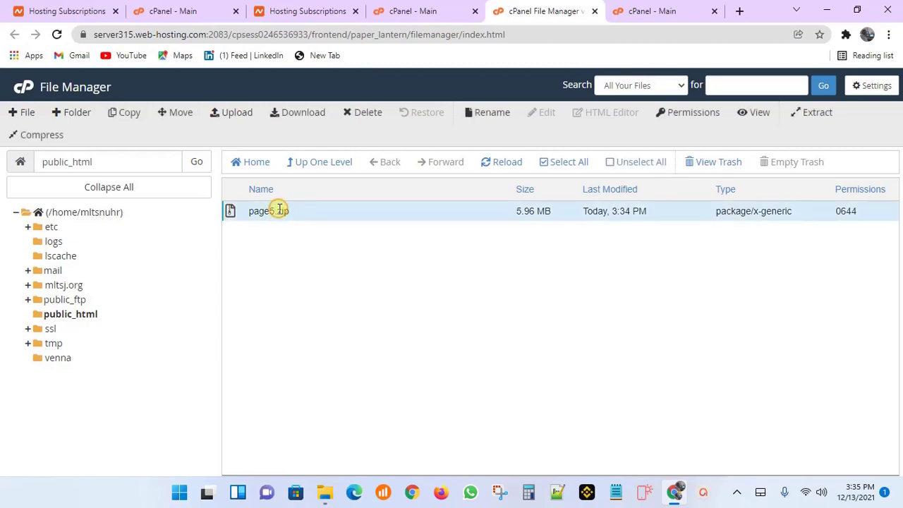
right_click(279, 210)
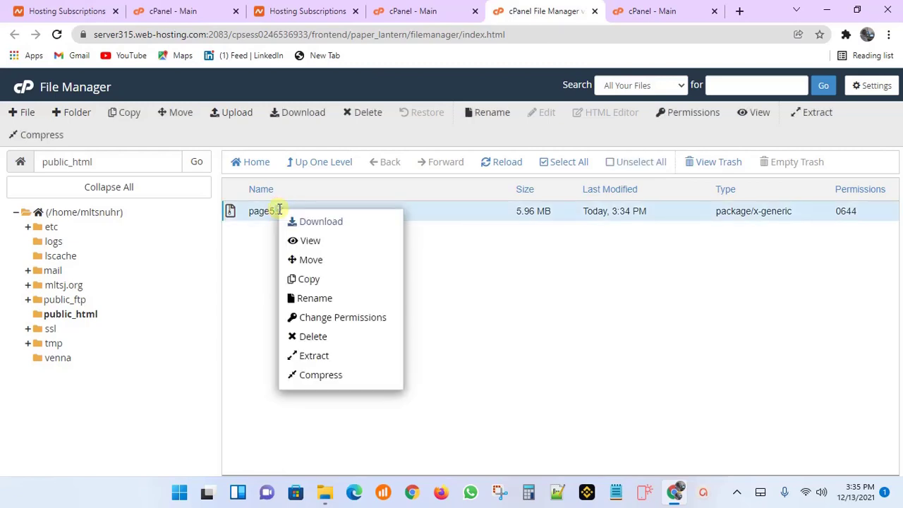
left_click(323, 359)
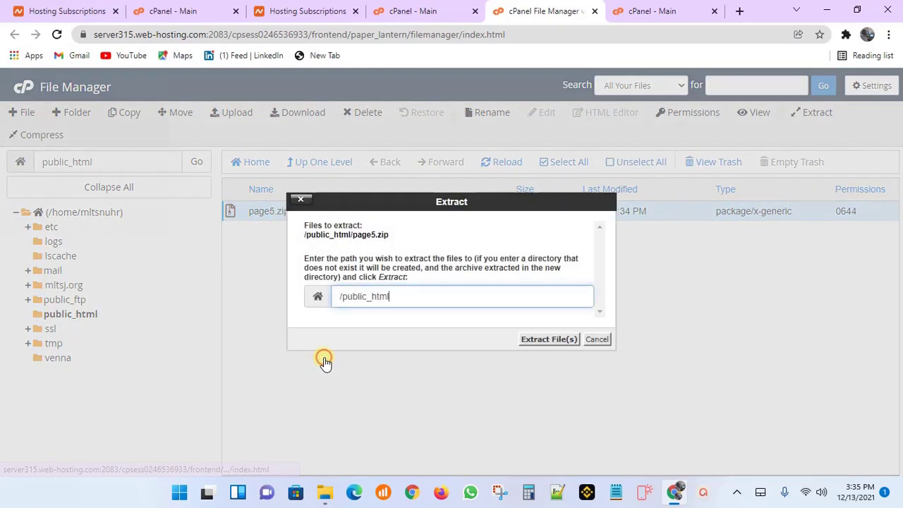
left_click(557, 343)
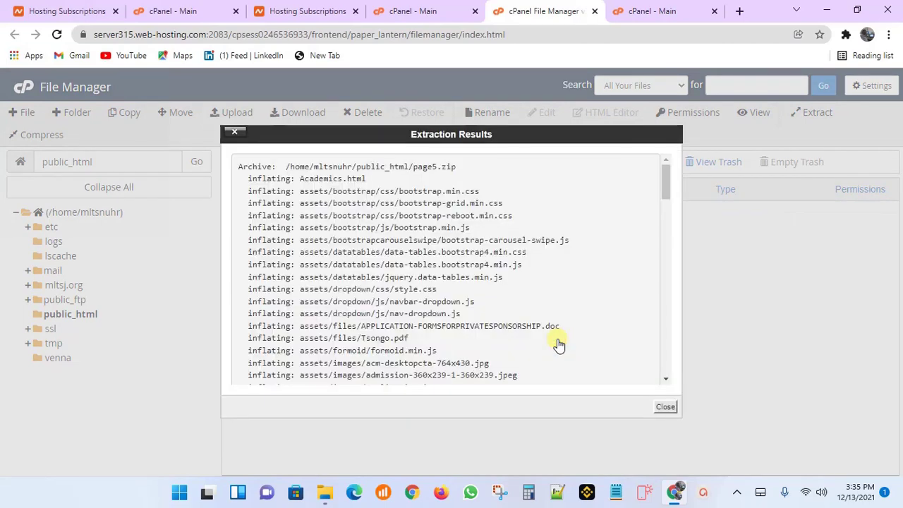
left_click(667, 405)
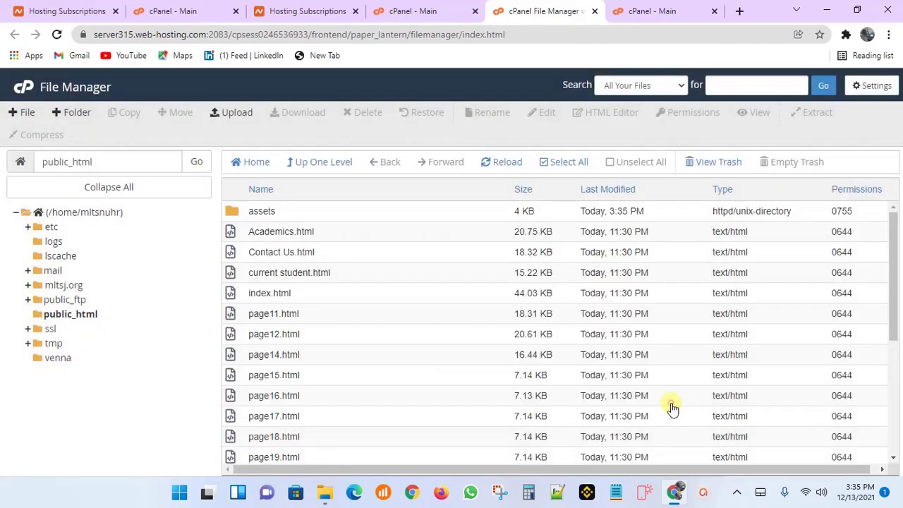
scroll(303, 281, "down", 3)
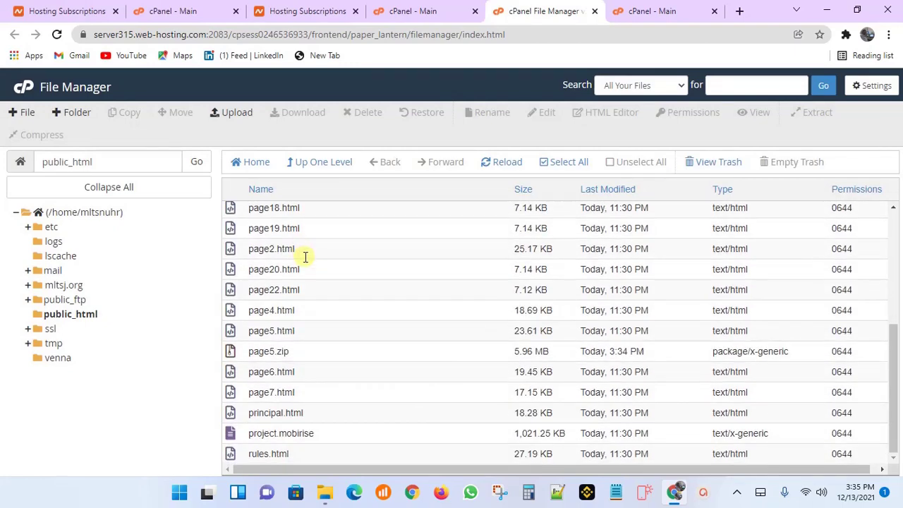
scroll(306, 257, "up", 3)
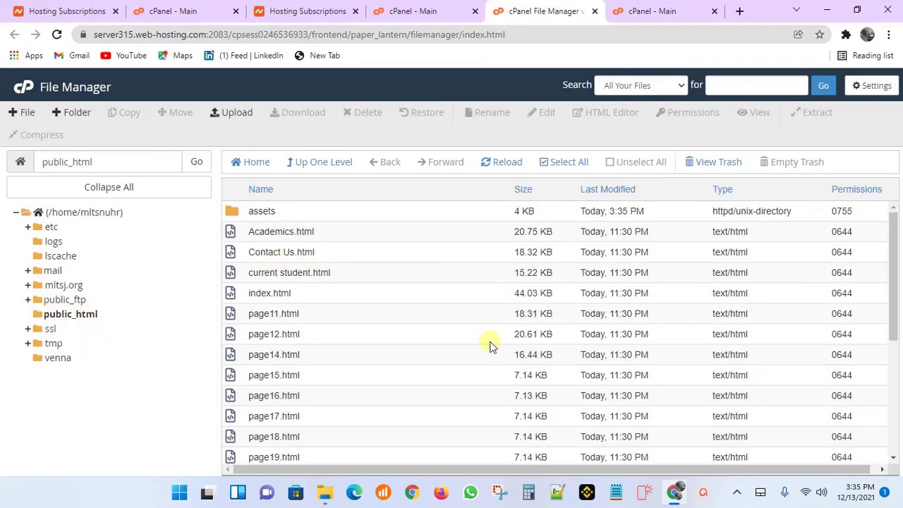
scroll(492, 344, "down", 3)
scroll(492, 344, "up", 3)
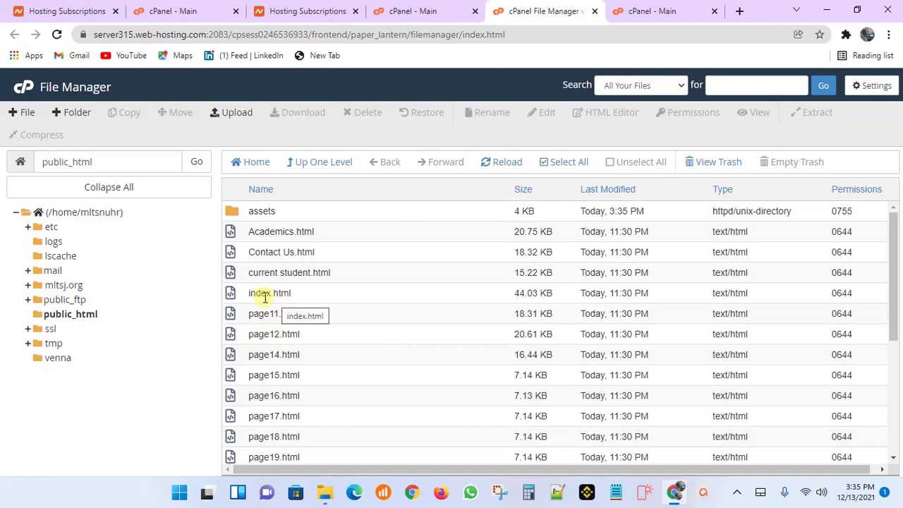
- Load the mltsj.org home page in a new Chrome tab
left_click(739, 10)
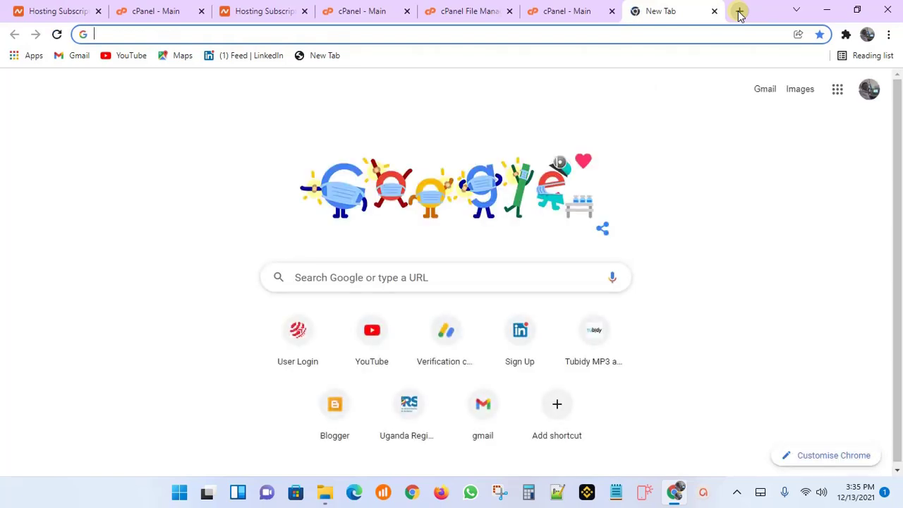
type("mlts")
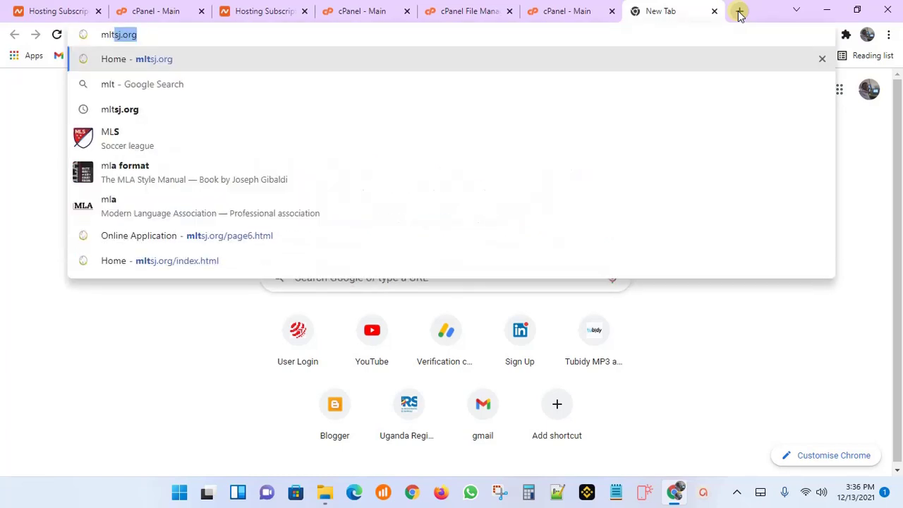
type("j.")
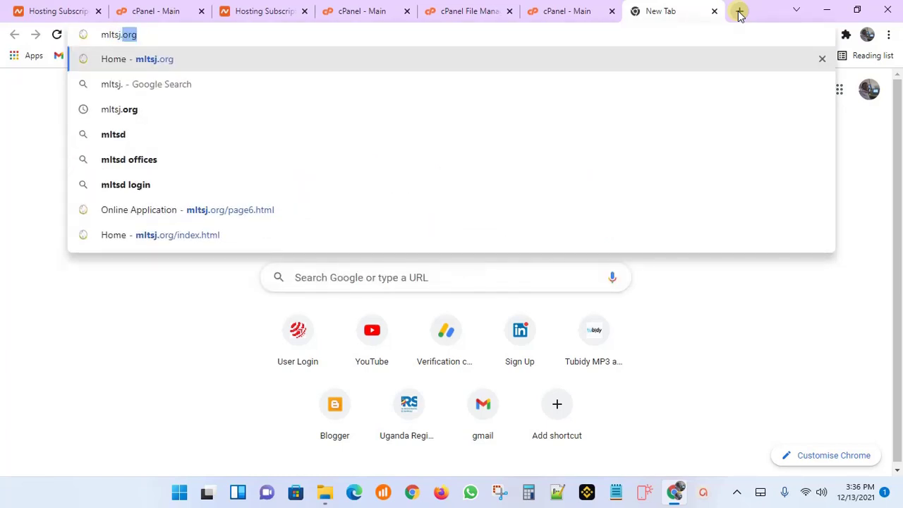
type("org")
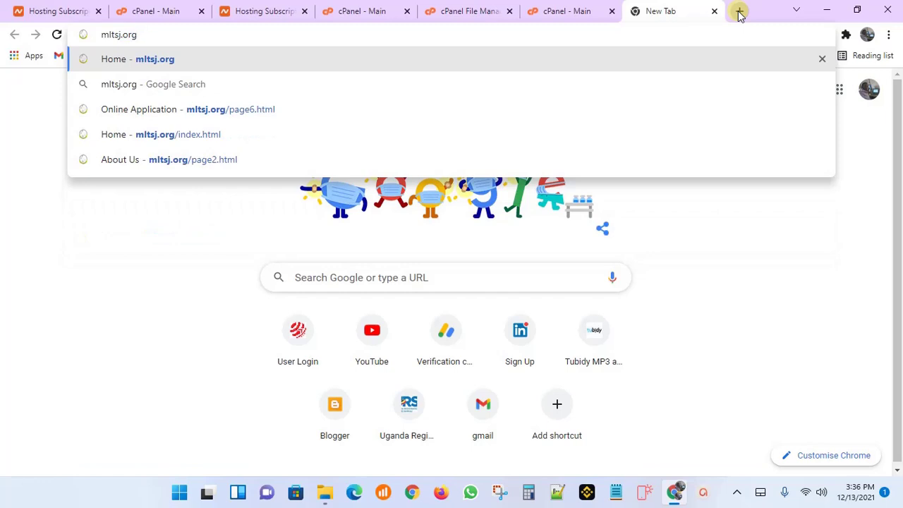
left_click(398, 61)
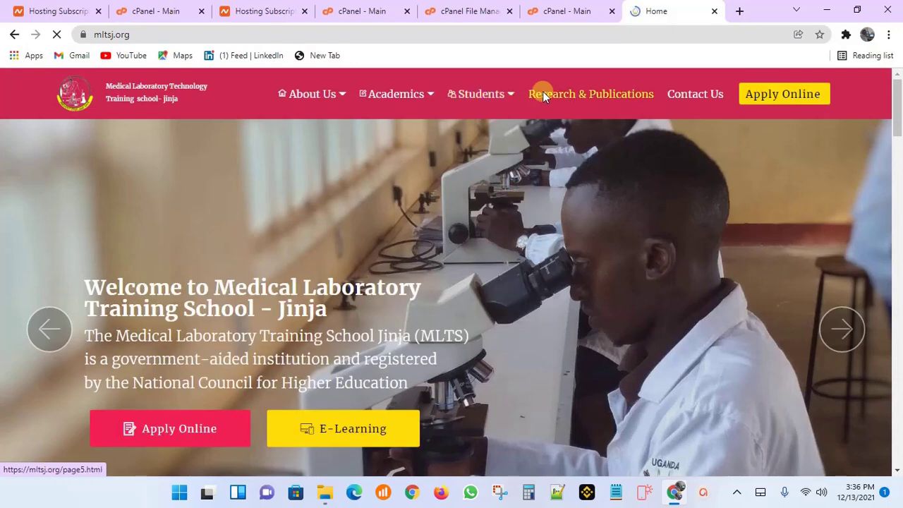
- Open the About Us > Message from the principal page on the live site
scroll(479, 175, "down", 2)
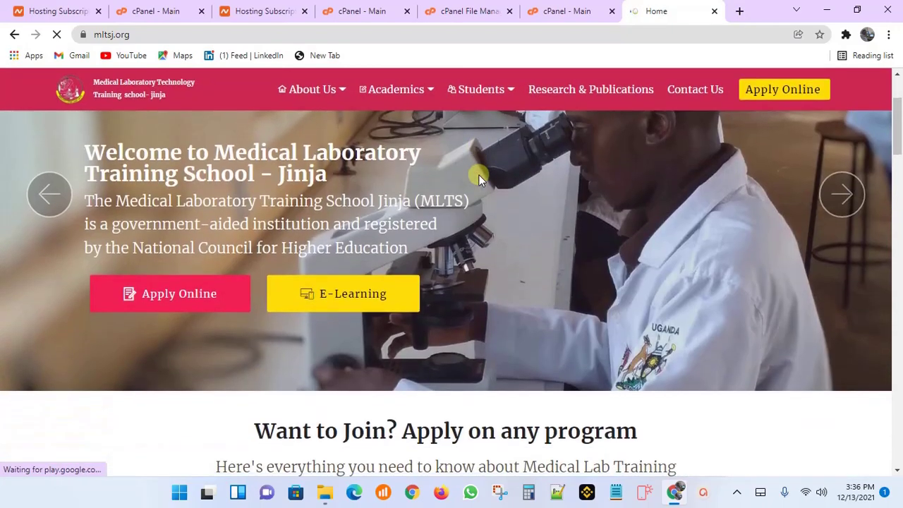
scroll(480, 175, "down", 15)
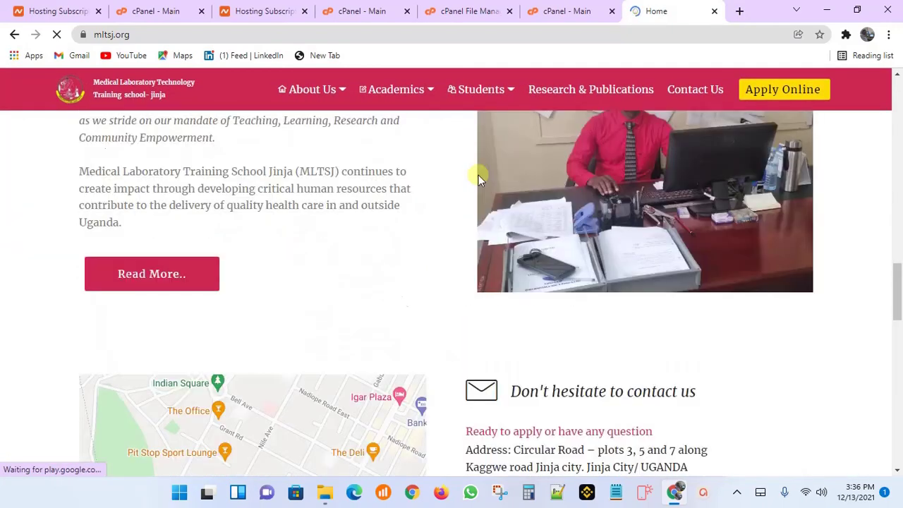
scroll(478, 175, "up", 8)
mouse_move(310, 92)
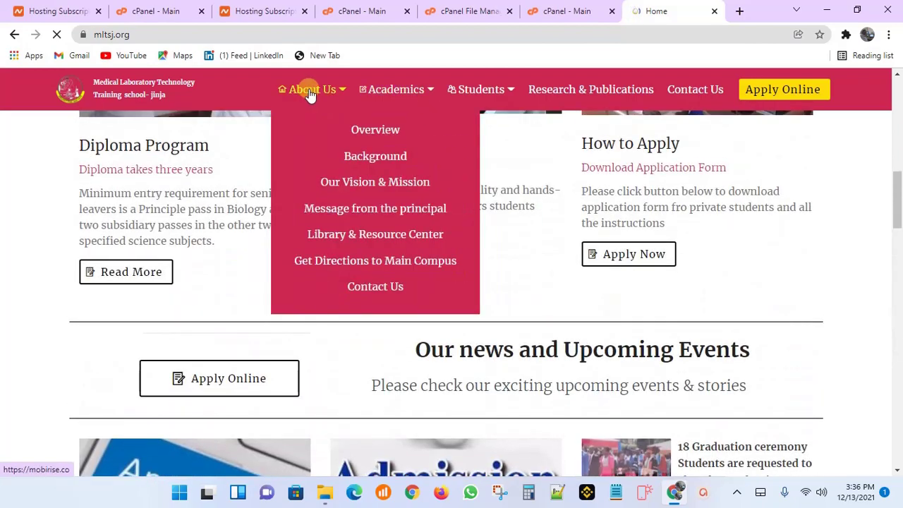
left_click(364, 209)
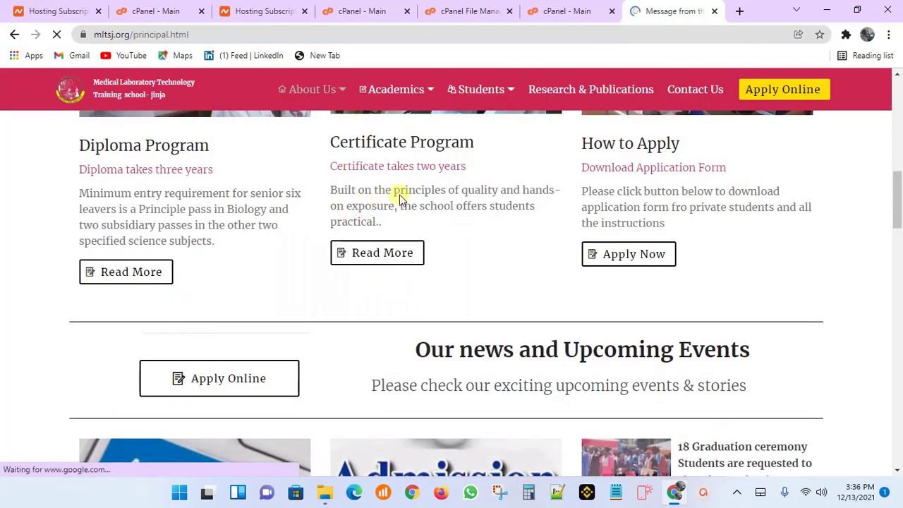
scroll(403, 195, "down", 10)
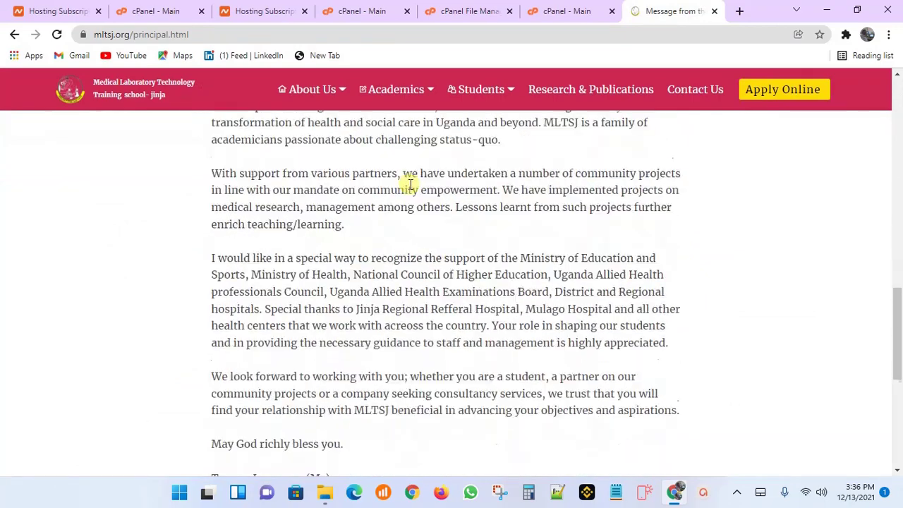
scroll(413, 187, "up", 8)
- View the Academics > Library & Resource Center page, then return to the cPanel tab
mouse_move(502, 93)
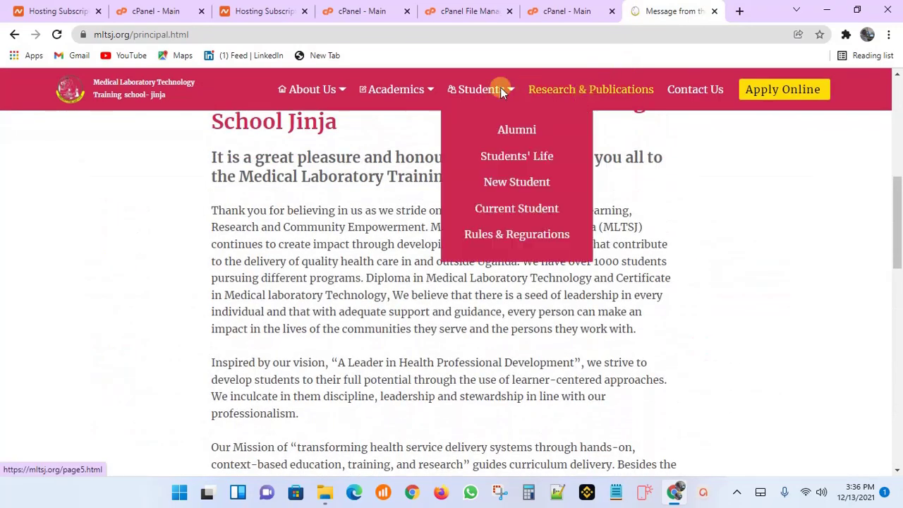
mouse_move(394, 90)
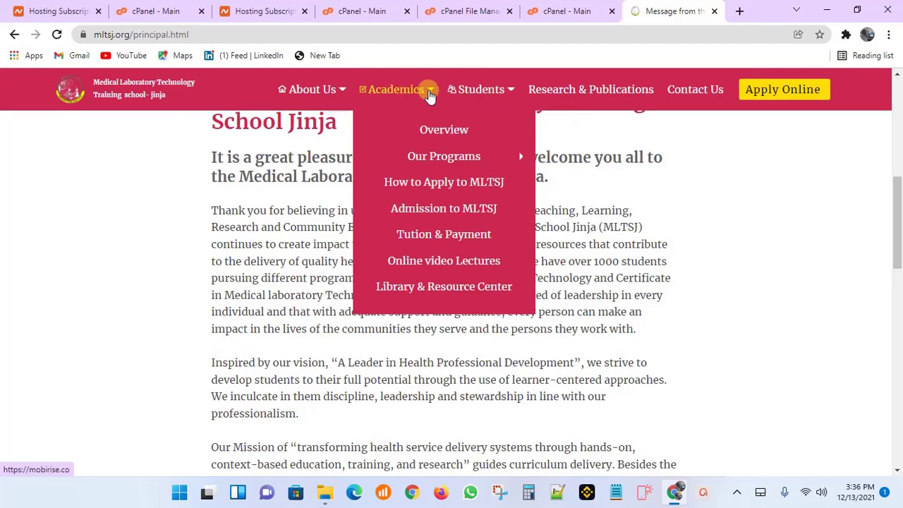
left_click(436, 287)
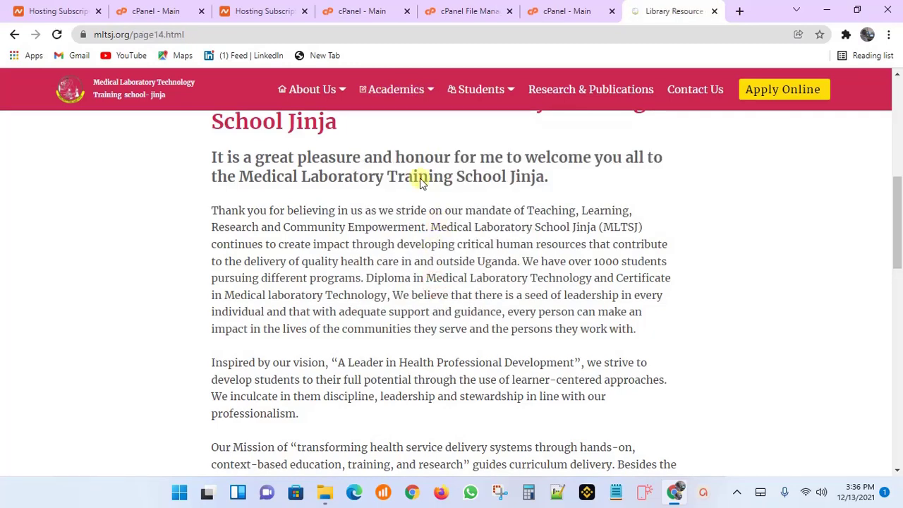
scroll(420, 185, "down", 10)
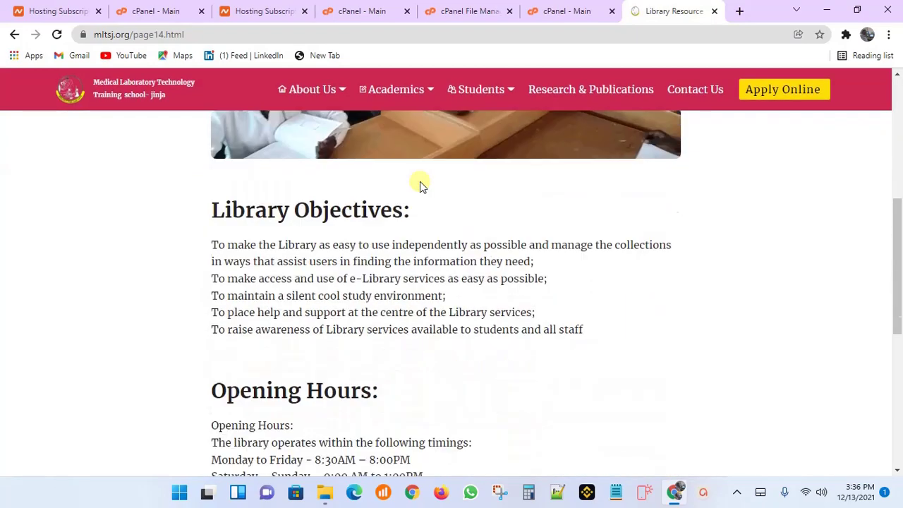
scroll(420, 185, "up", 5)
scroll(420, 185, "up", 5)
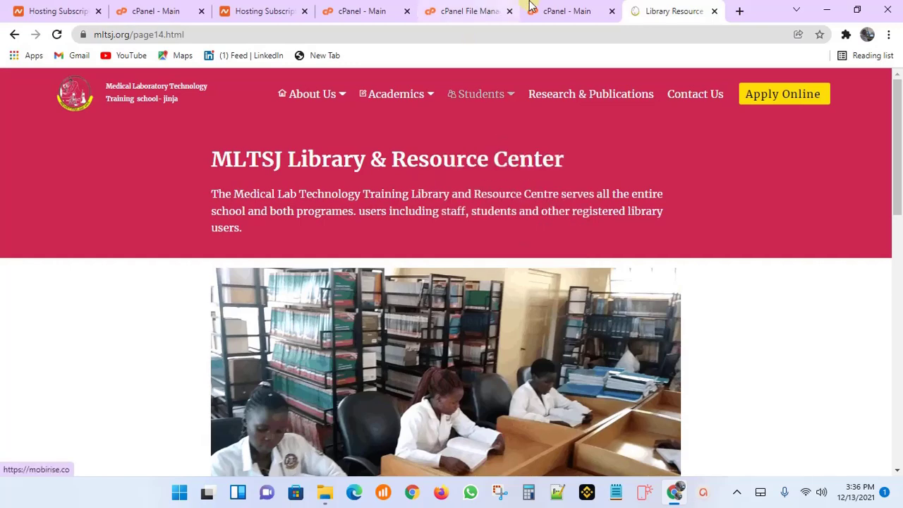
left_click(554, 11)
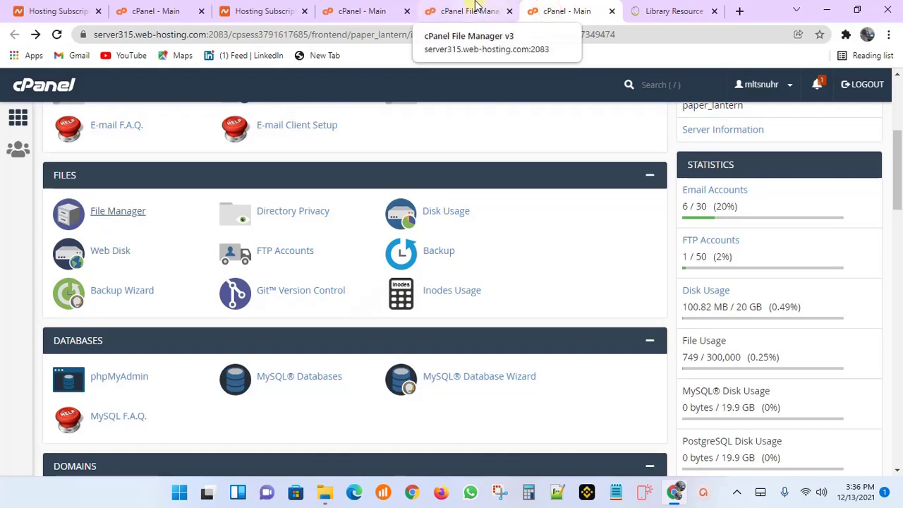
- Switch from the File Manager tab back to the cPanel - Main dashboard
left_click(465, 8)
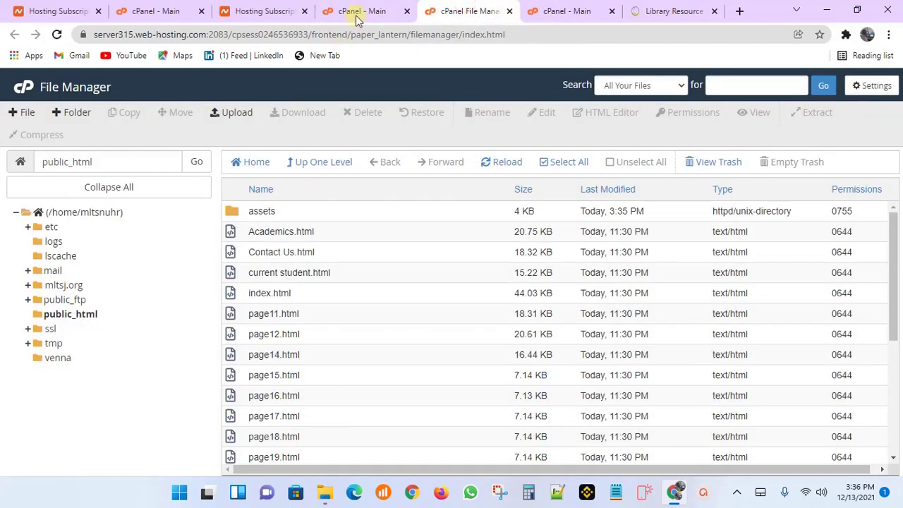
left_click(356, 11)
scroll(197, 205, "down", 3)
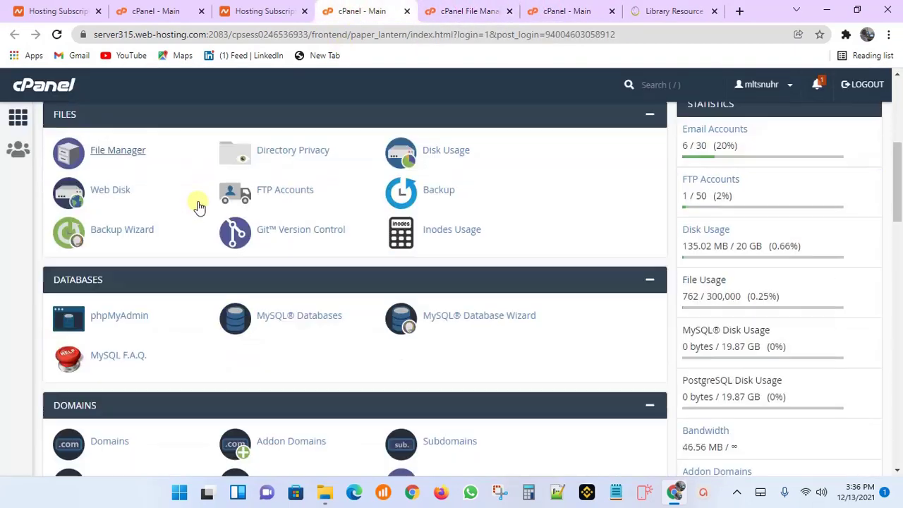
scroll(200, 204, "up", 5)
scroll(200, 204, "up", 3)
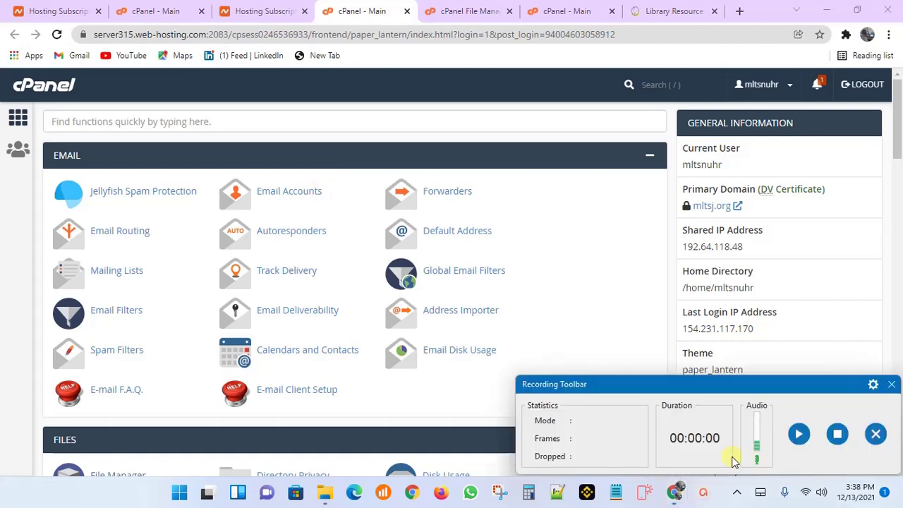
left_click(791, 439)
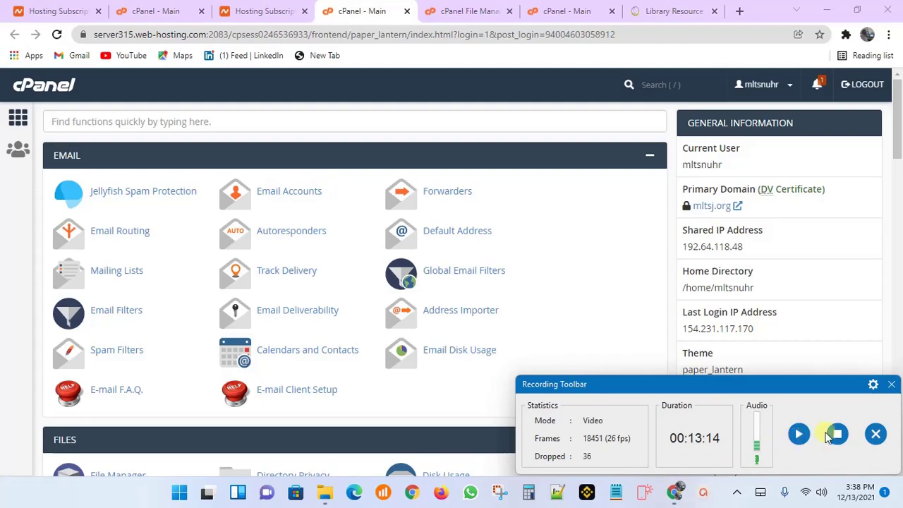